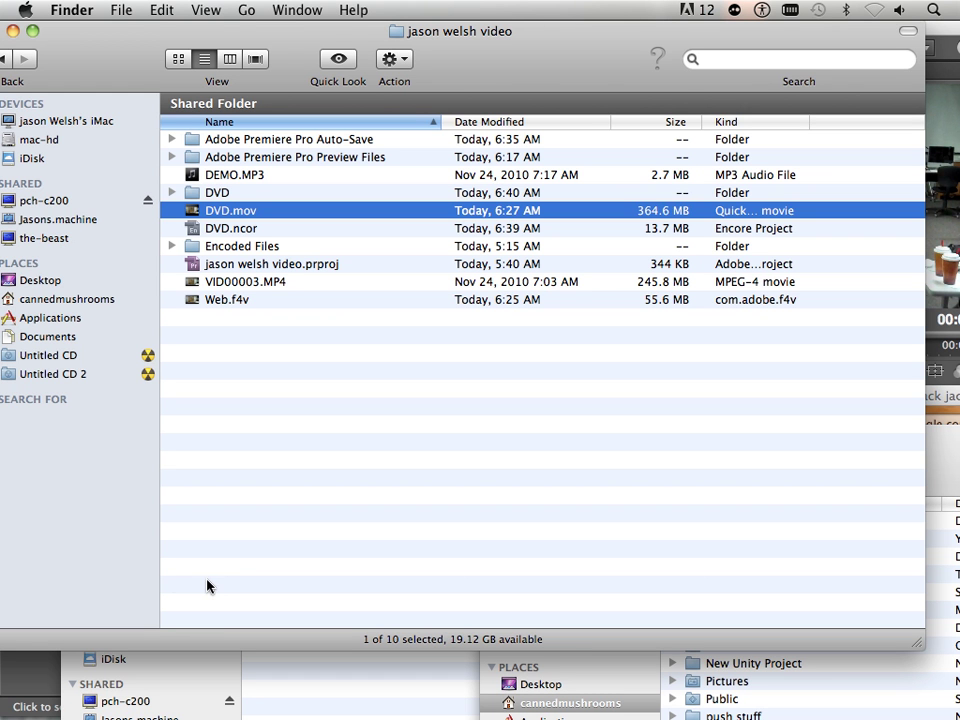
# In the jason welsh video folder, select Web.f4v, then DVD.mov, and bring up the File menu.
pyautogui.click(232, 300)
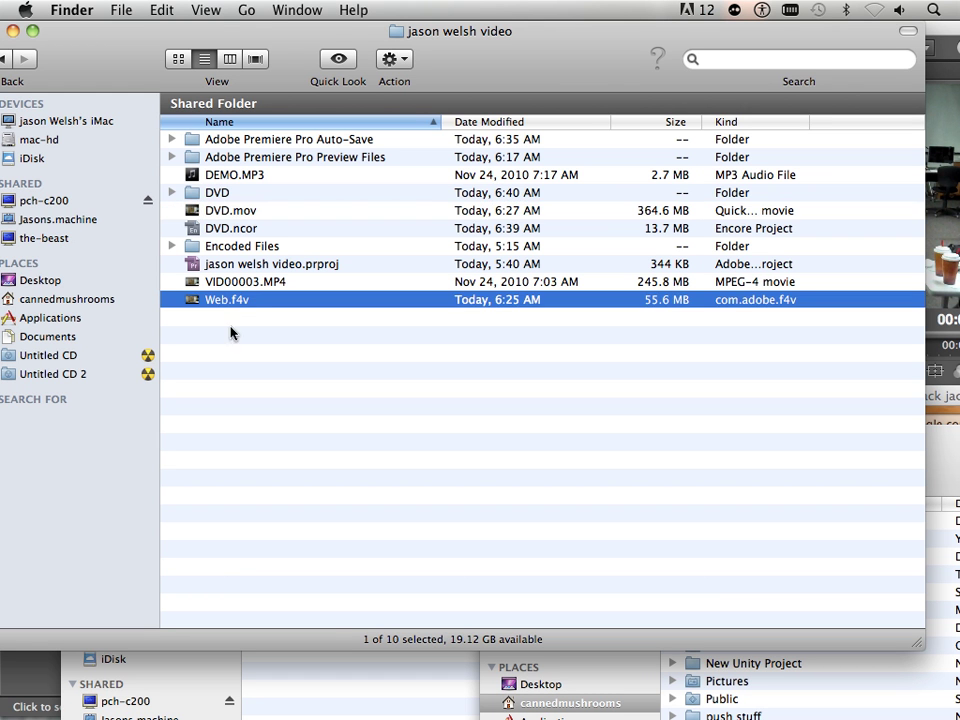
pyautogui.click(216, 219)
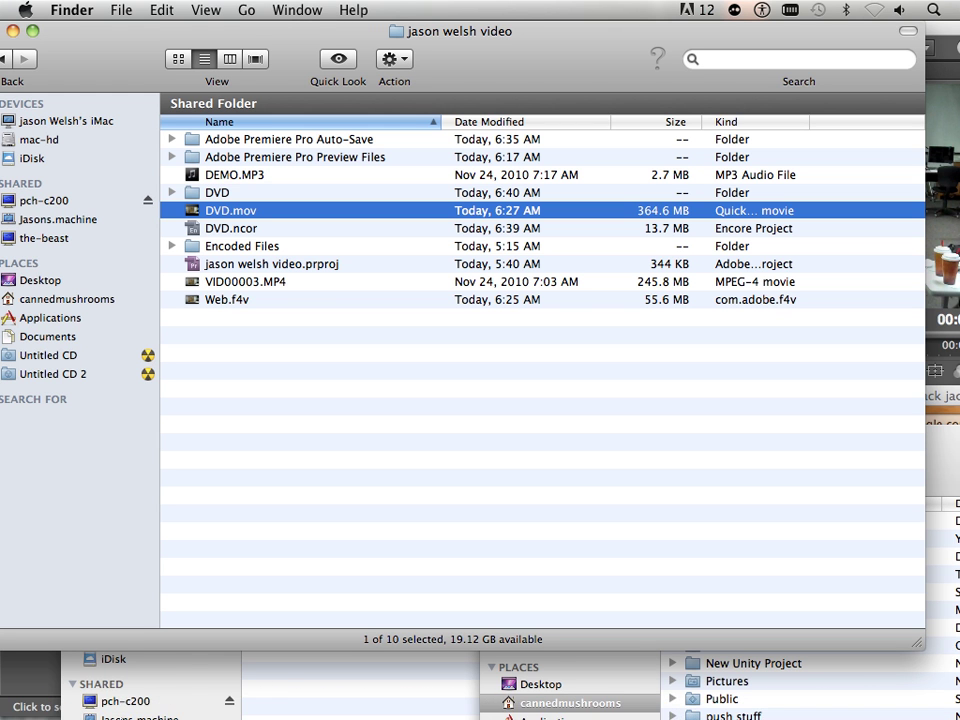
pyautogui.moveTo(109, 712)
pyautogui.moveTo(45, 712)
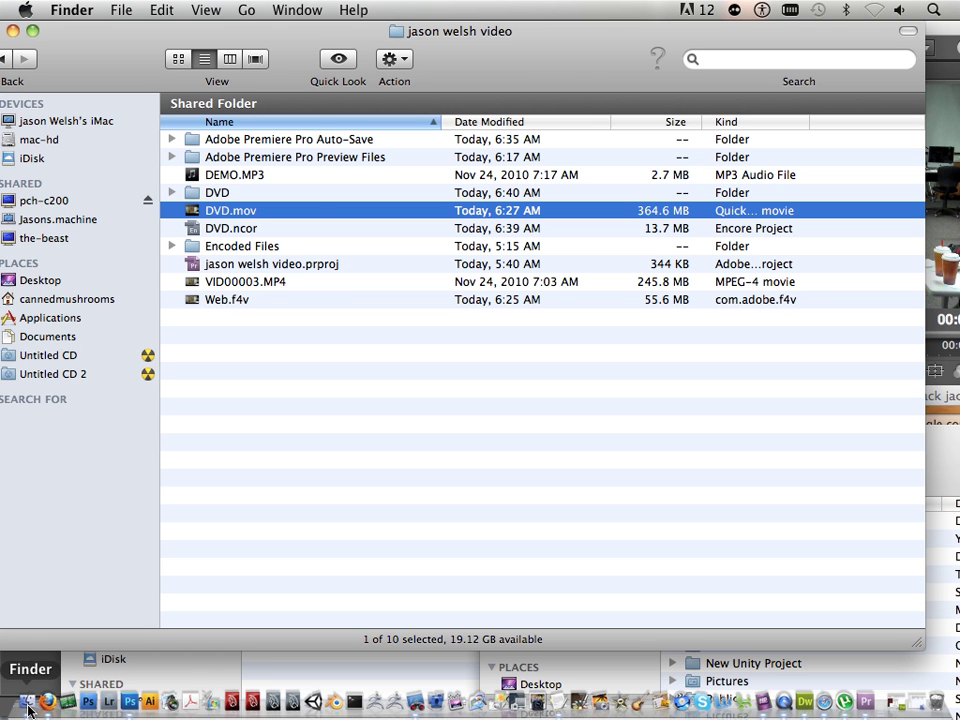
# Open a new Finder window on Applications and launch Adobe Encore CS5 from its folder.
pyautogui.click(122, 11)
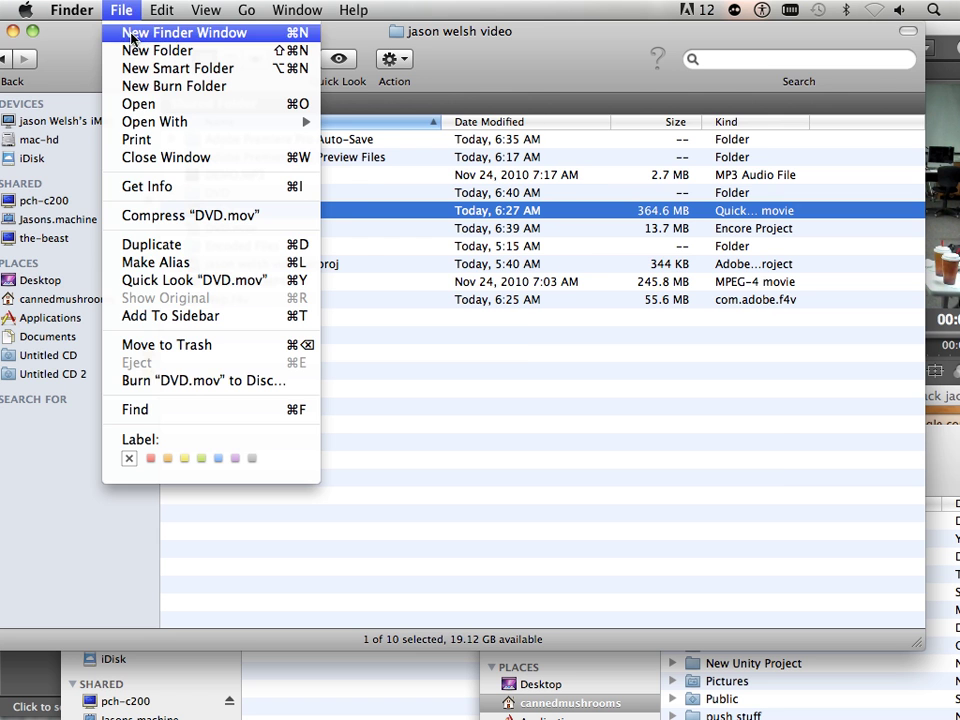
pyautogui.click(131, 34)
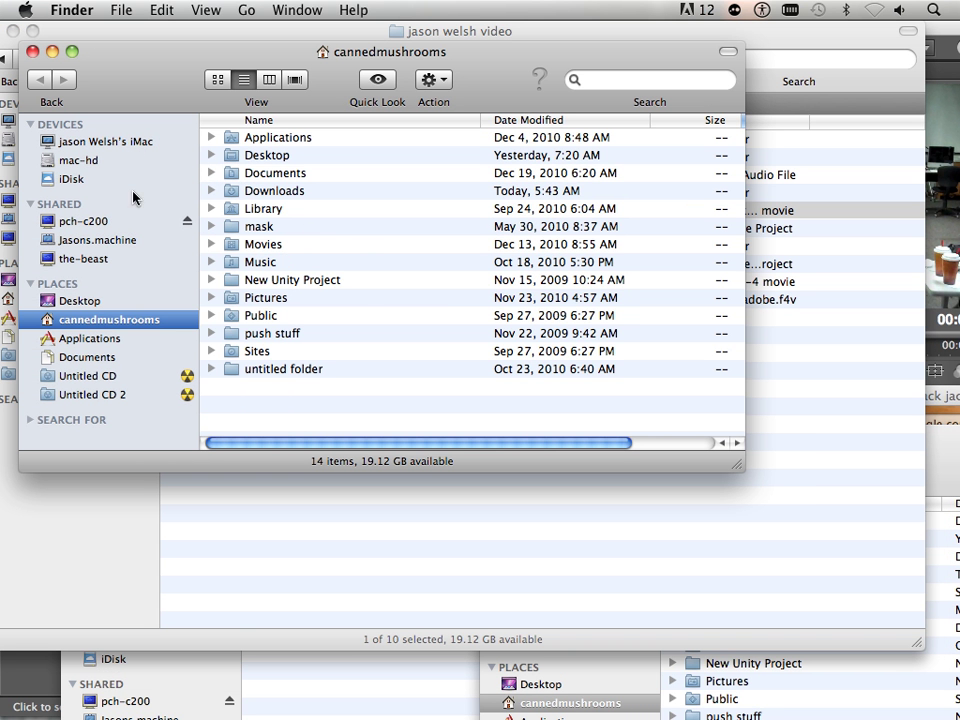
pyautogui.click(104, 338)
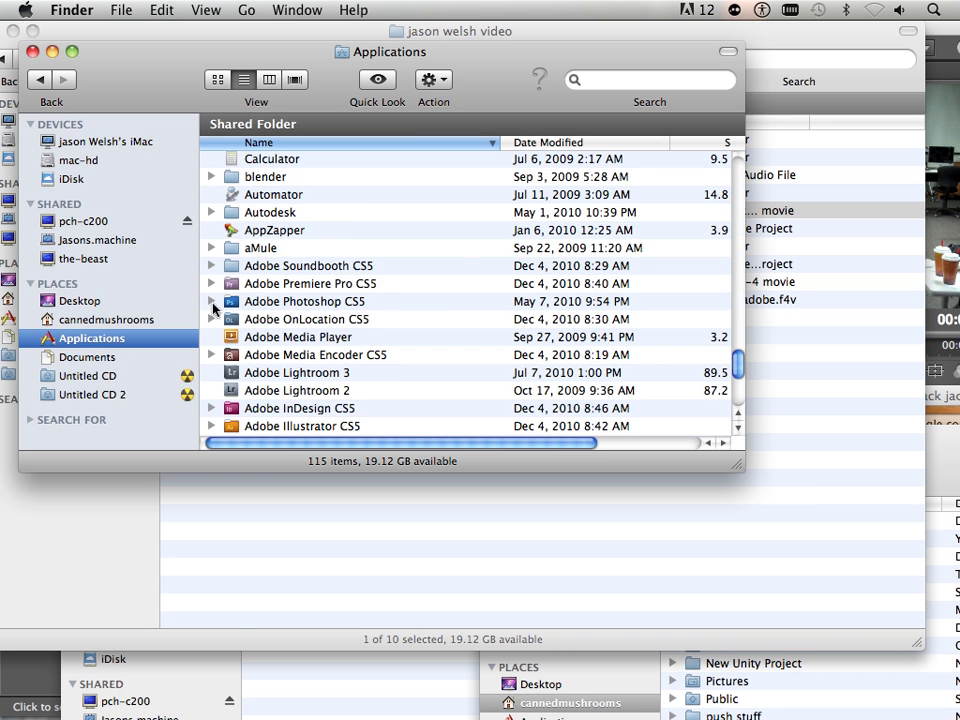
pyautogui.scroll(-3, 290, 260)
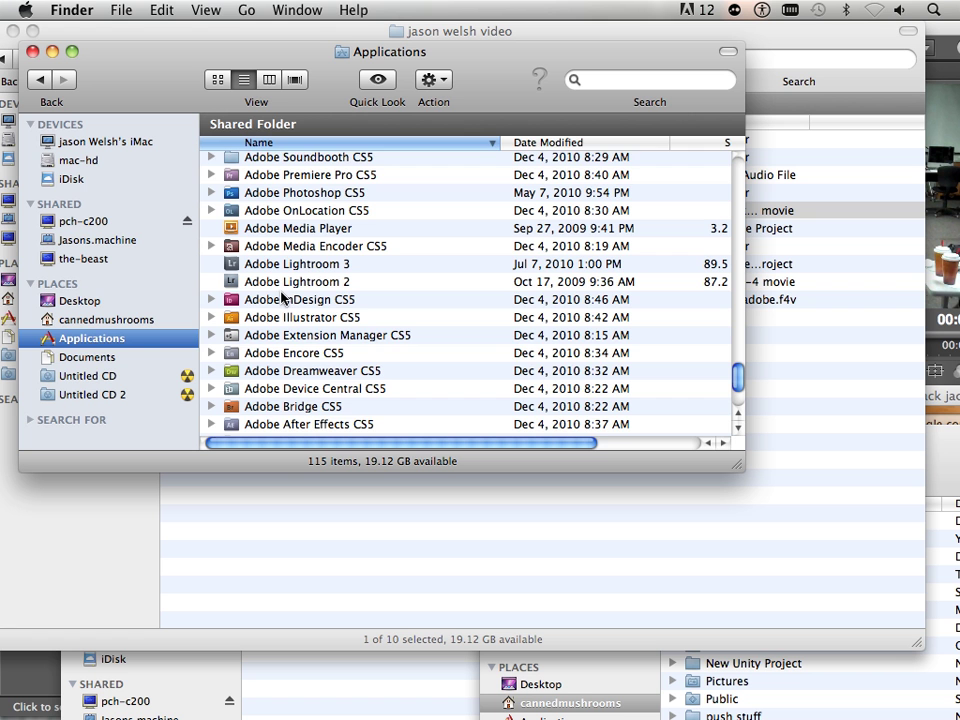
pyautogui.scroll(-1, 285, 300)
pyautogui.click(292, 346)
pyautogui.doubleClick(292, 346)
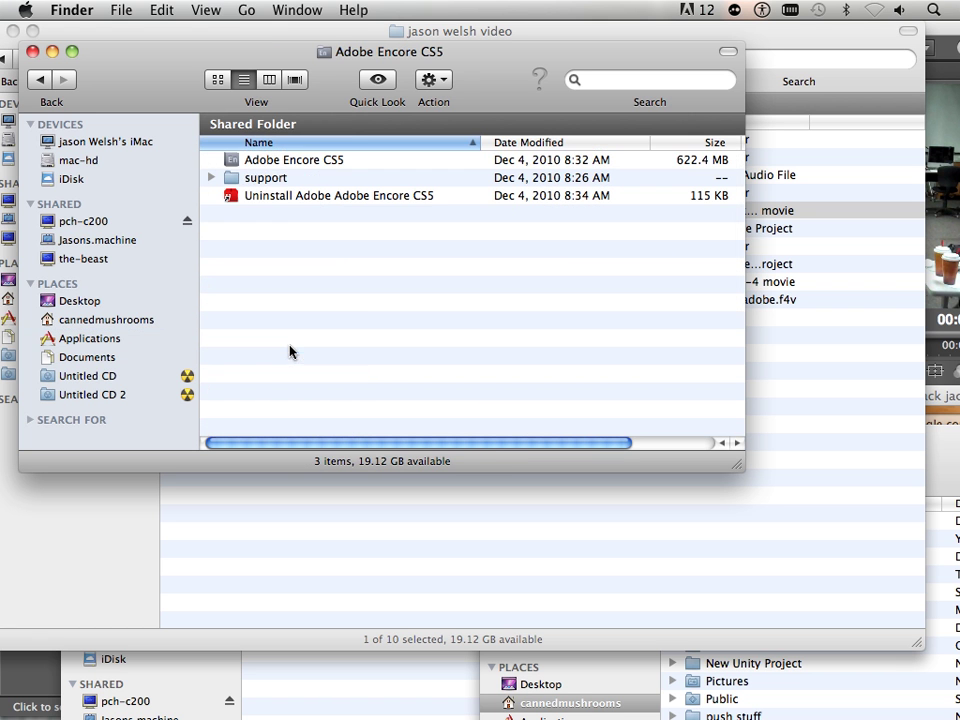
pyautogui.click(300, 162)
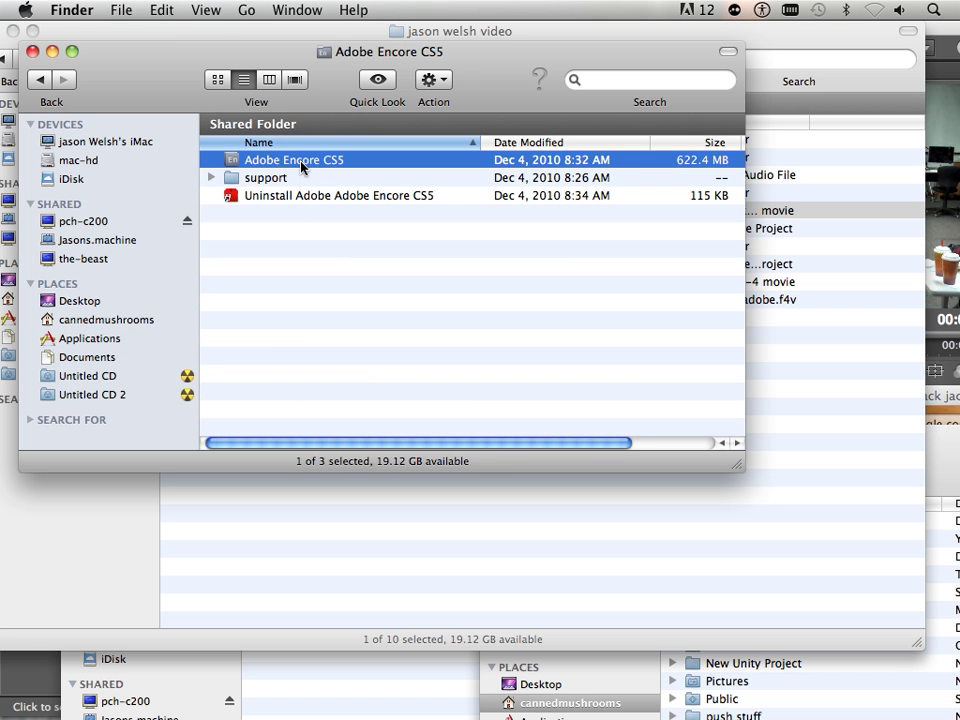
pyautogui.doubleClick(301, 162)
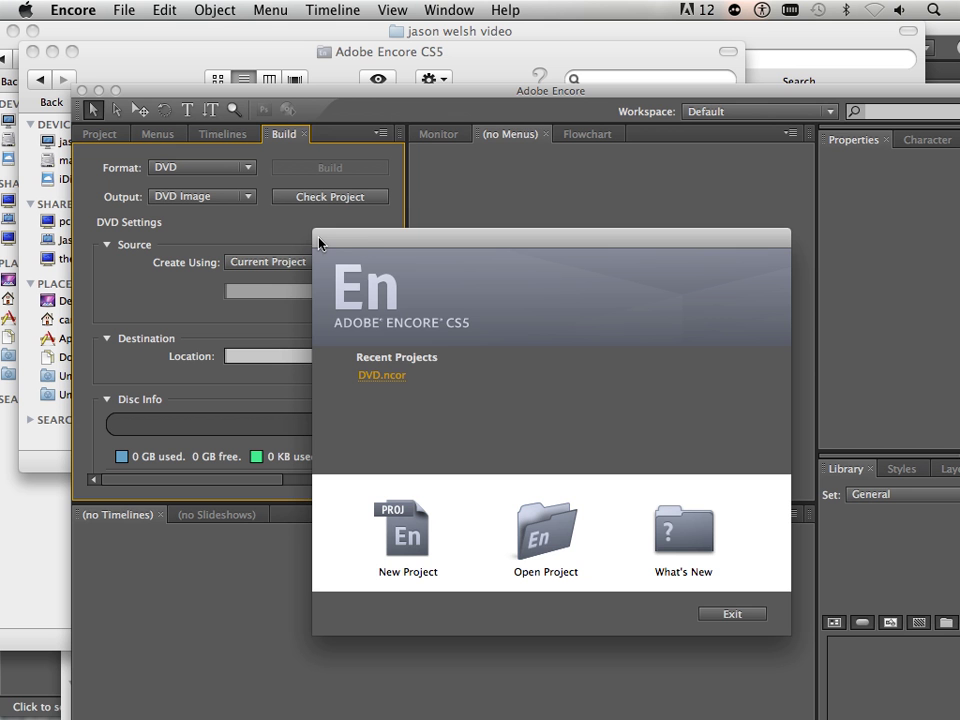
# Create a new project named 'dvd' in the jason welsh video folder, overwriting the existing one.
pyautogui.click(404, 531)
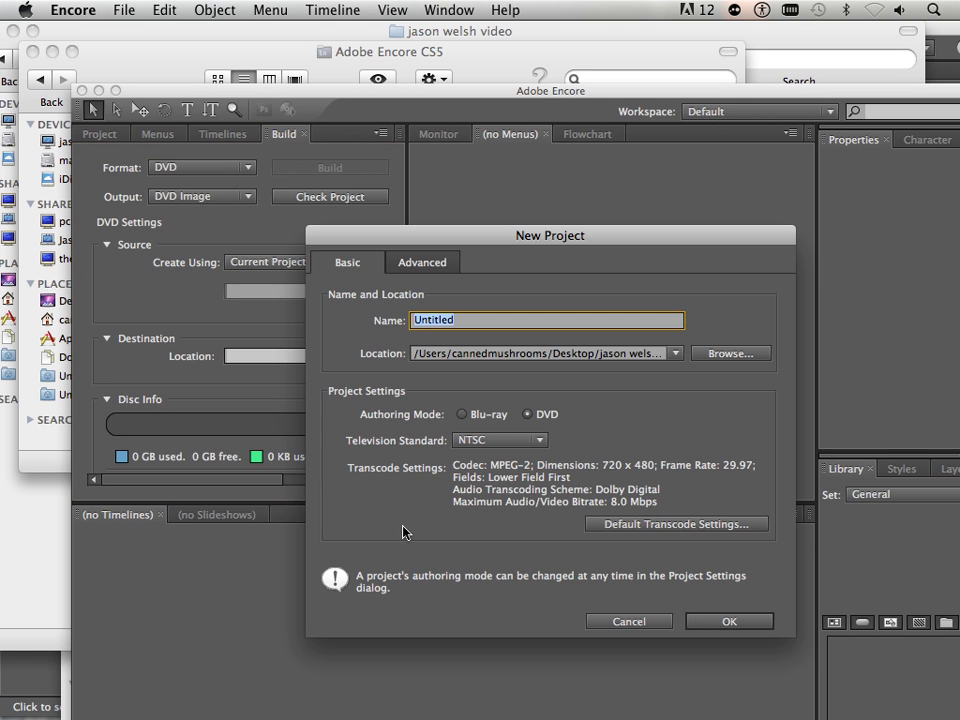
pyautogui.click(727, 353)
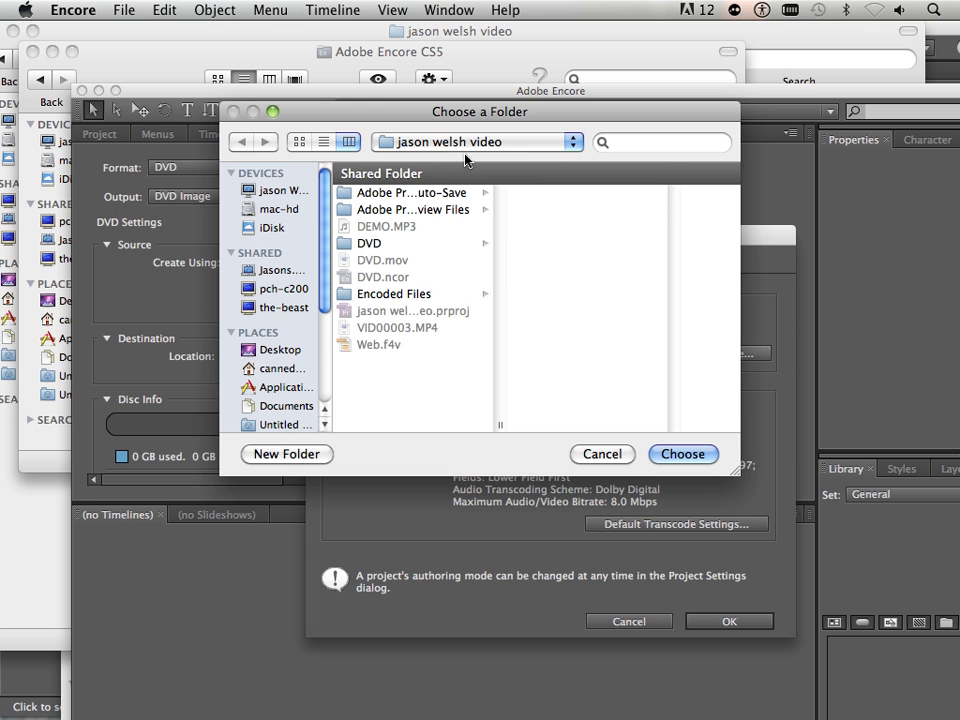
pyautogui.click(695, 456)
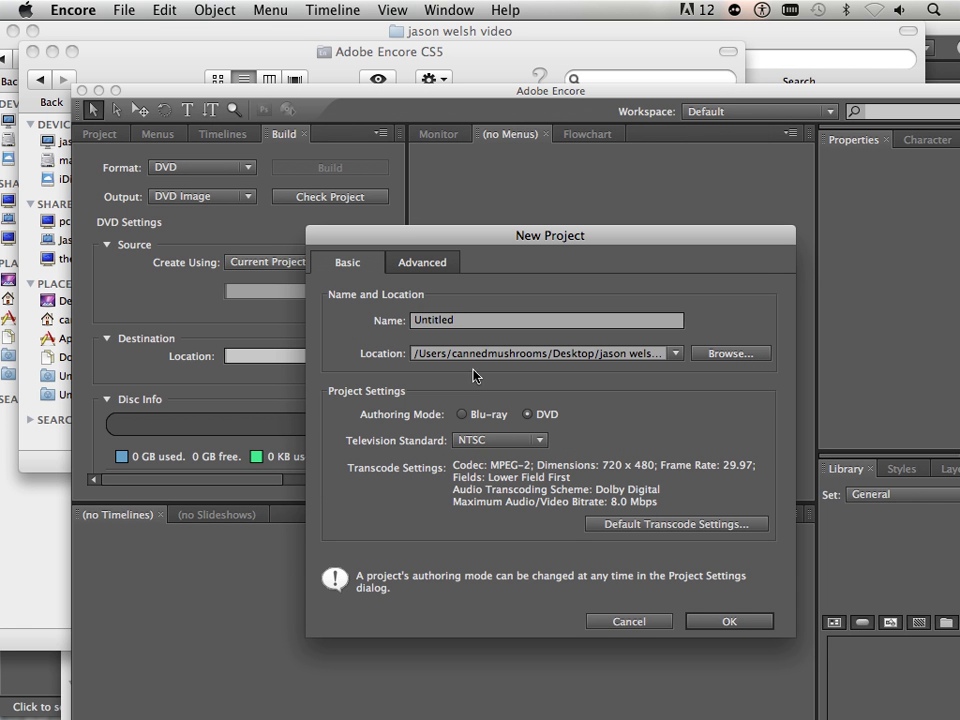
pyautogui.moveTo(463, 321); pyautogui.dragTo(378, 321)
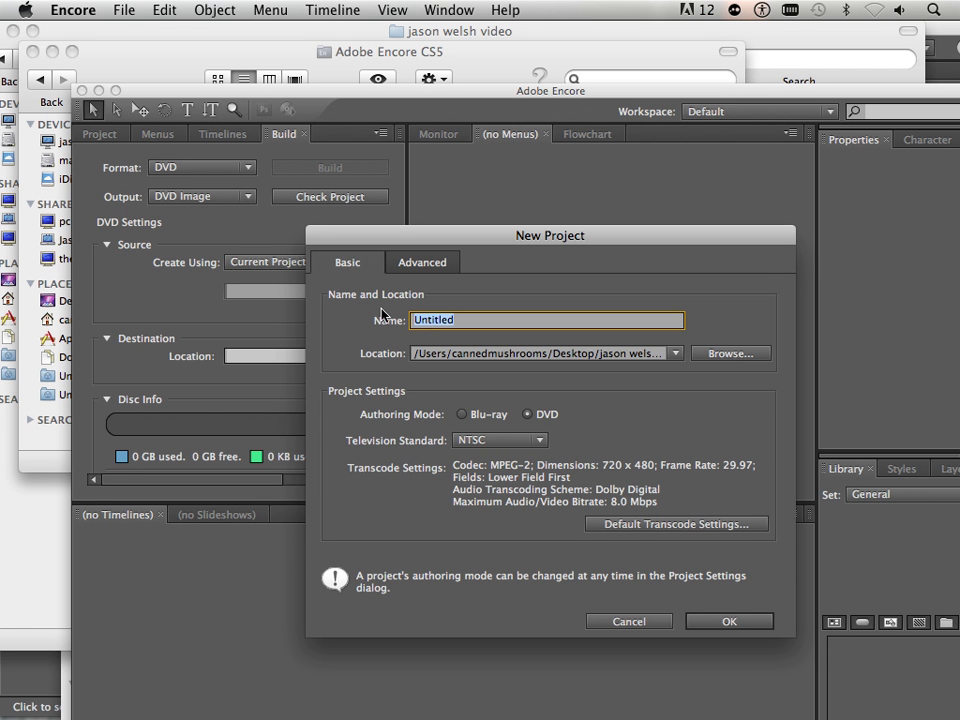
pyautogui.write('dvd')
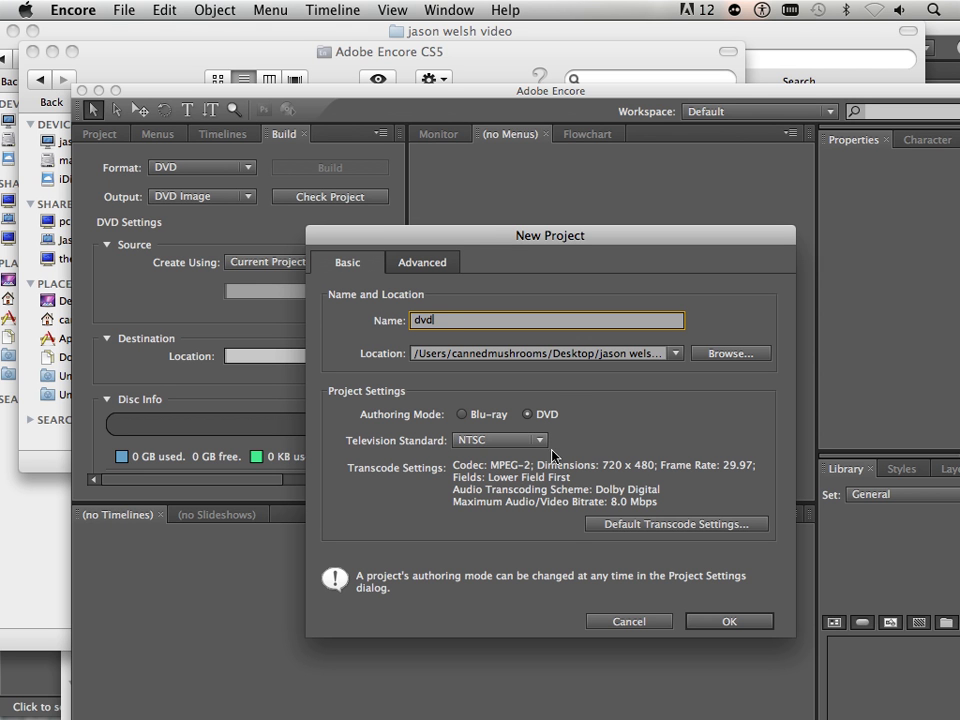
pyautogui.click(720, 624)
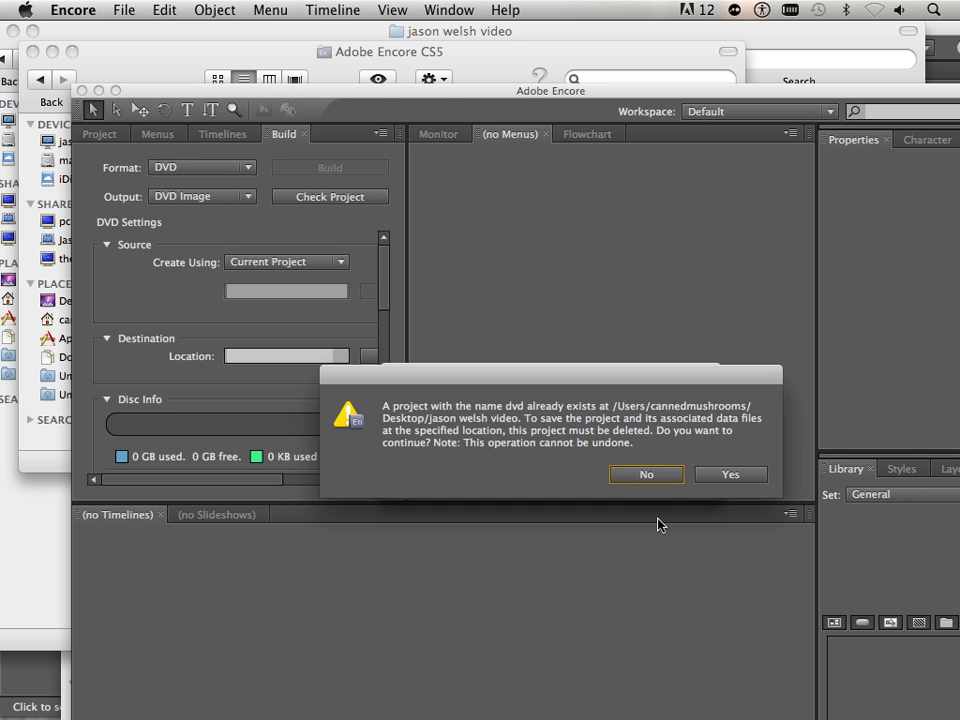
pyautogui.click(716, 478)
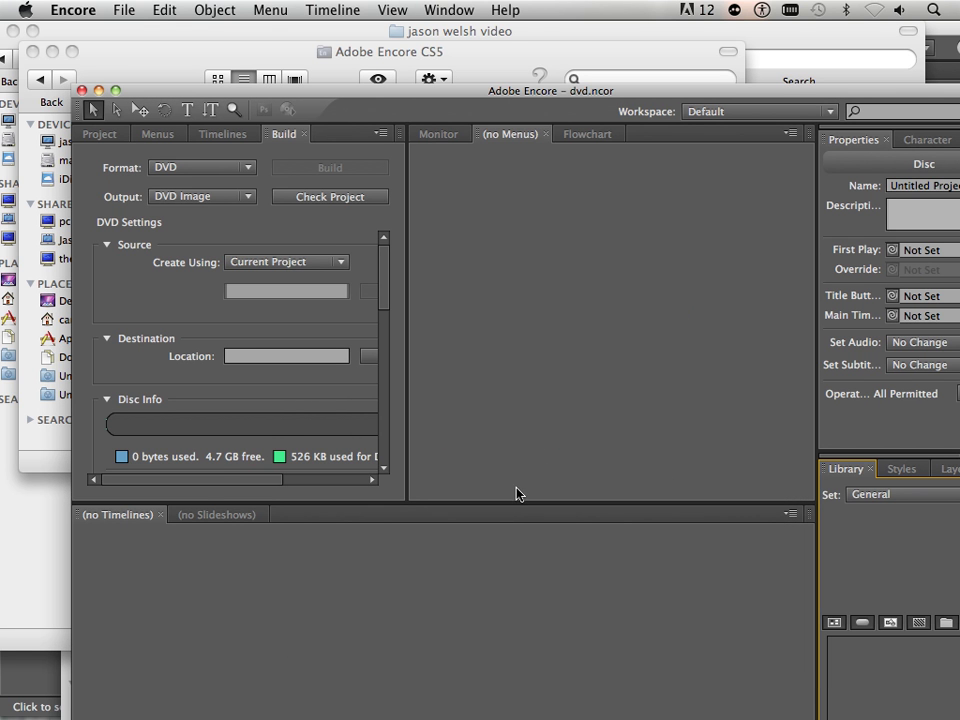
# Move the Encore window to the top-left and cycle through the Project, Menus, Timelines and Build panels, ending on Project.
pyautogui.moveTo(397, 130); pyautogui.dragTo(372, 114)
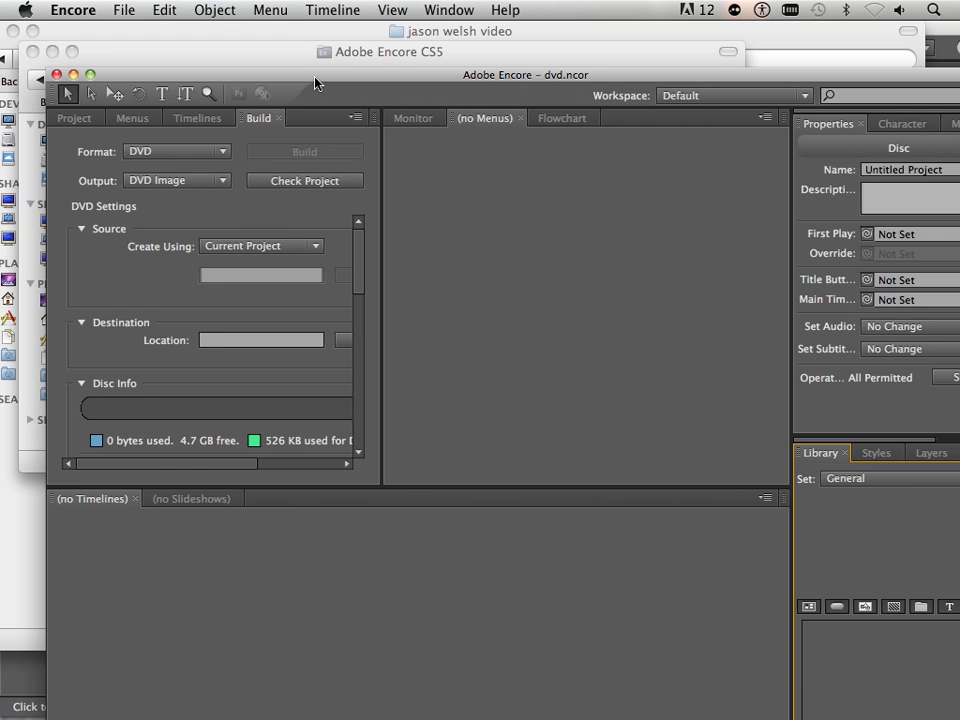
pyautogui.moveTo(317, 86); pyautogui.dragTo(268, 39)
pyautogui.click(25, 74)
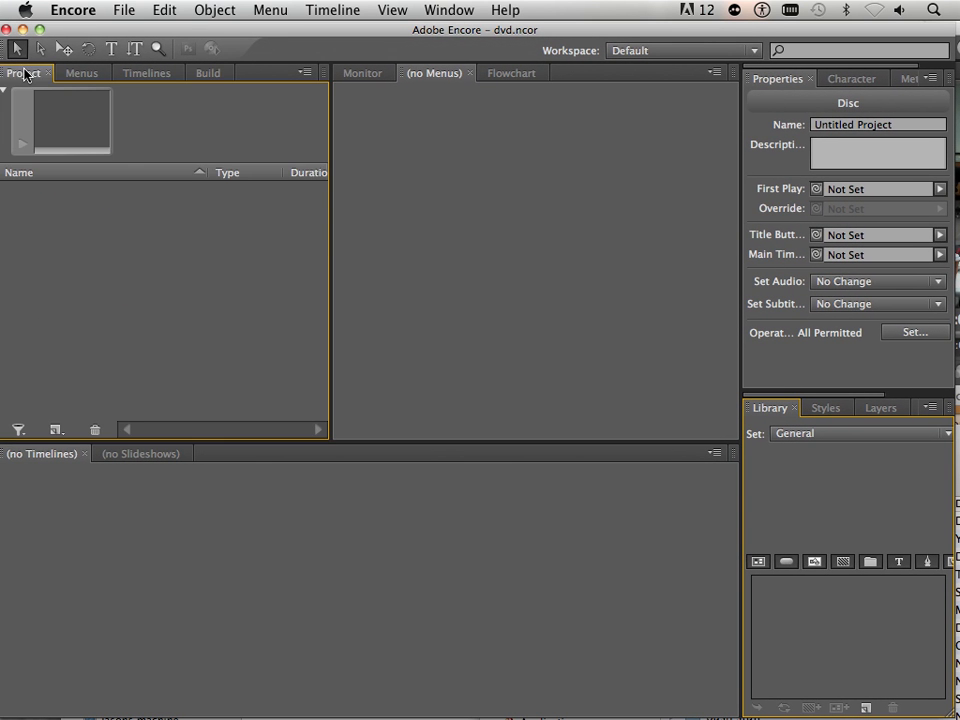
pyautogui.click(84, 74)
pyautogui.click(138, 73)
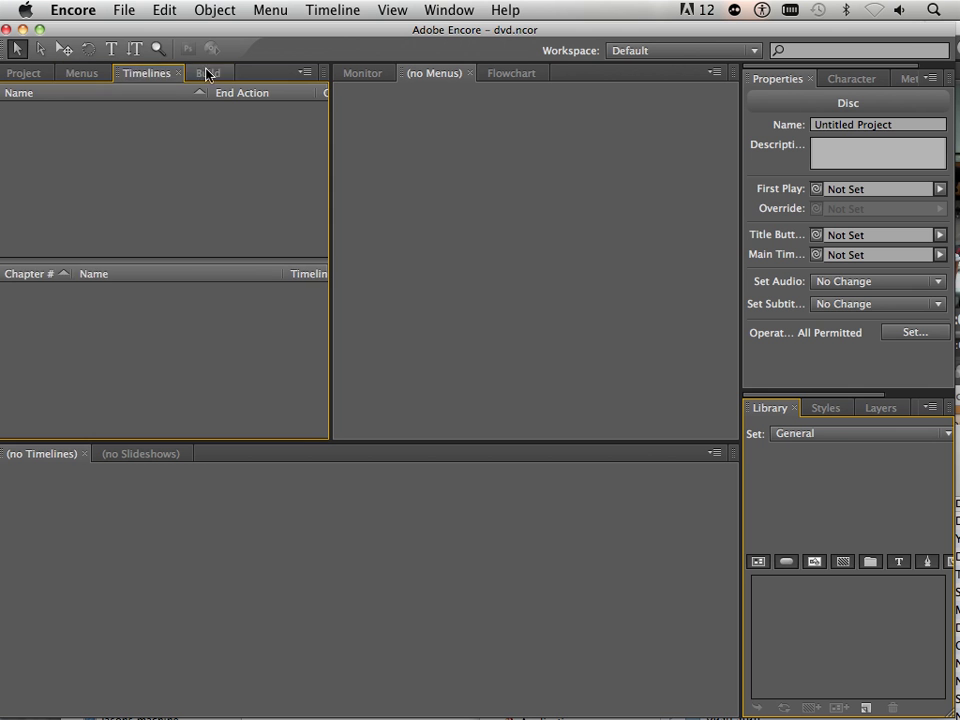
pyautogui.click(207, 73)
pyautogui.click(30, 76)
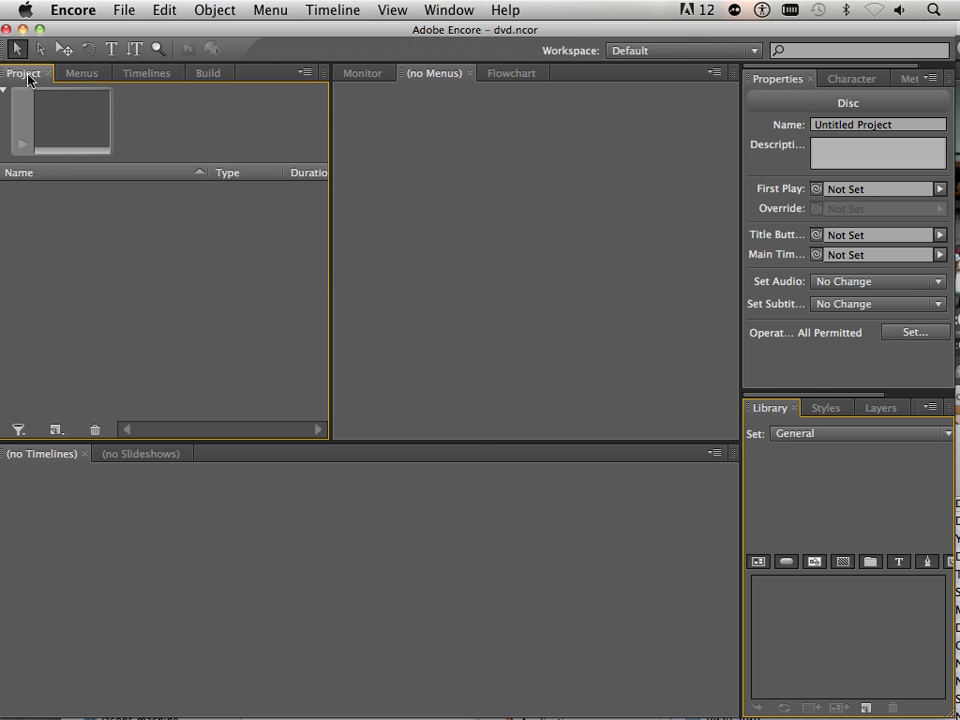
# Drag DVD.mov from the jason welsh video Finder window into Encore's Project panel.
pyautogui.moveTo(86, 706)
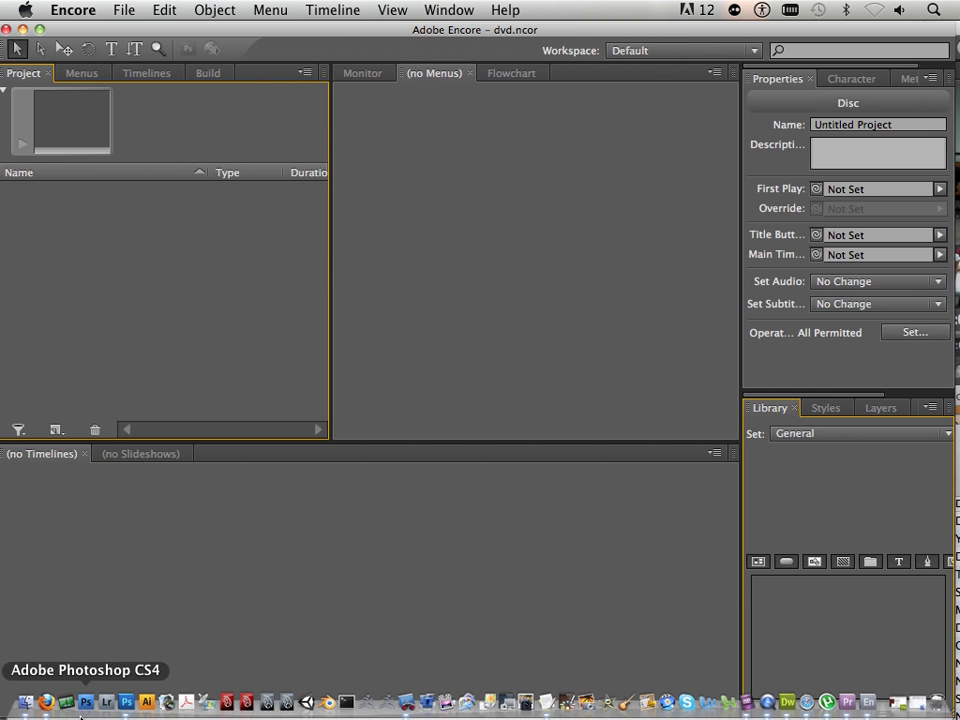
pyautogui.click(24, 702)
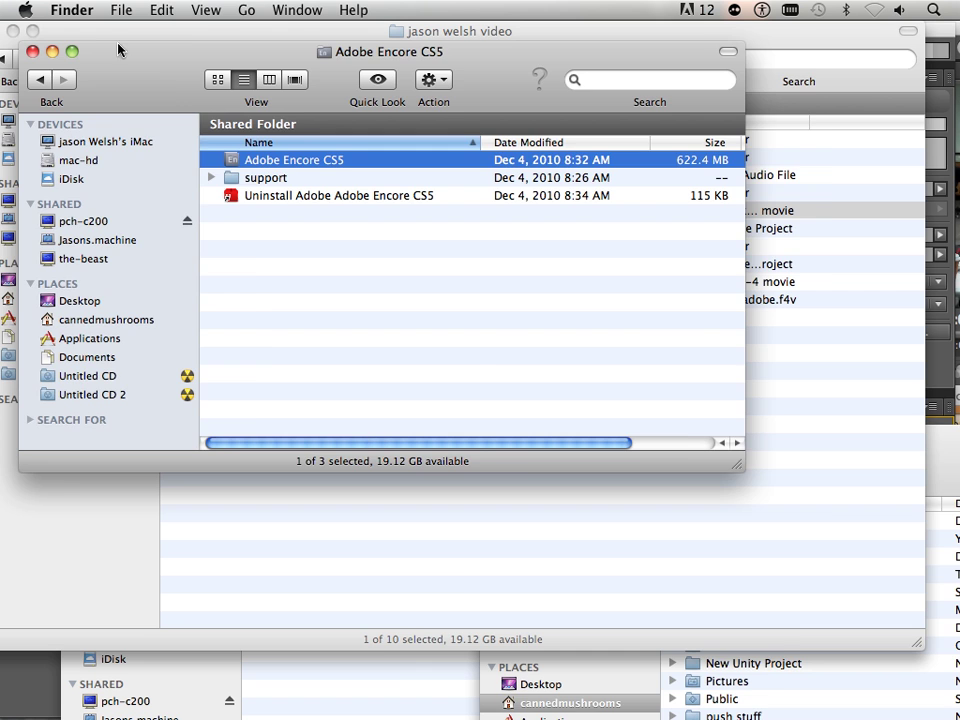
pyautogui.moveTo(118, 50); pyautogui.dragTo(688, 642)
pyautogui.moveTo(148, 80); pyautogui.dragTo(424, 118)
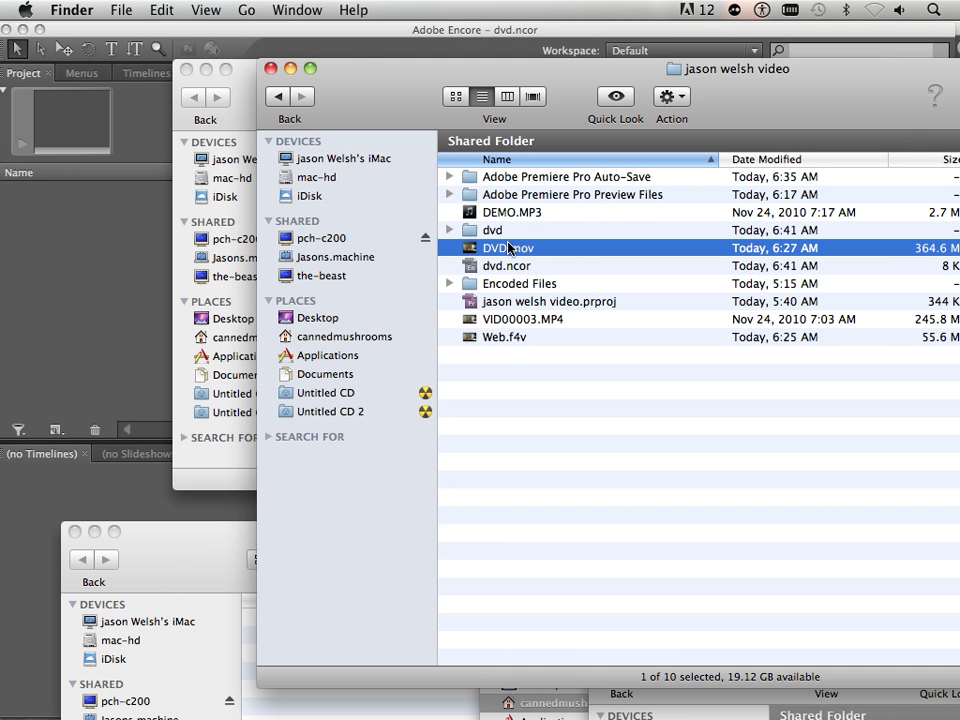
pyautogui.moveTo(507, 243); pyautogui.dragTo(113, 264)
pyautogui.click(112, 288)
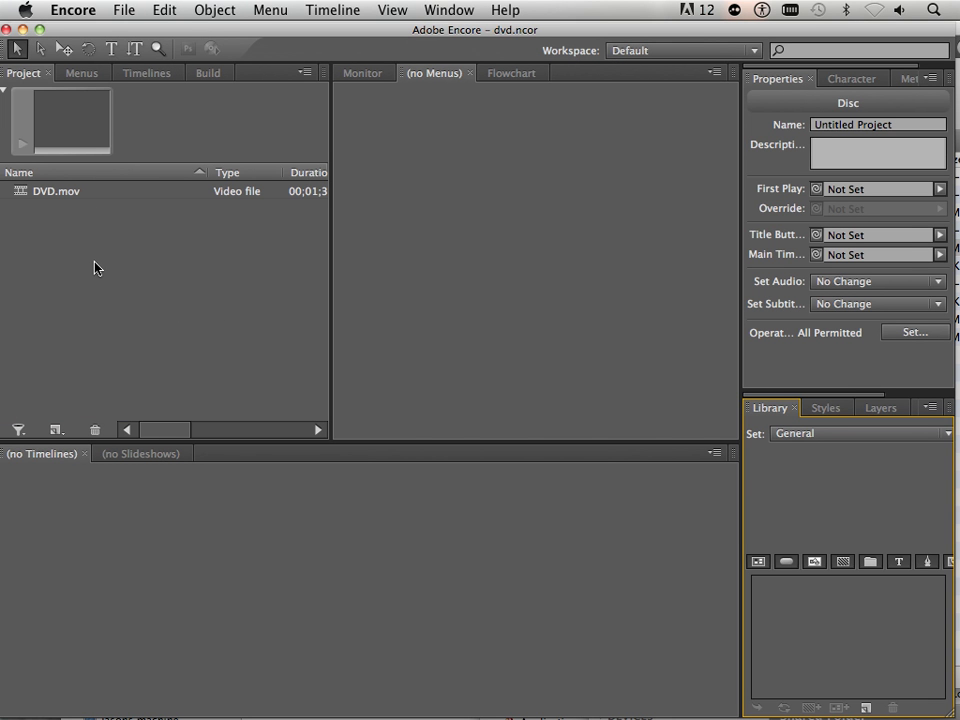
# Change the disc's Name property from Untitled Project to 'dvd'.
pyautogui.click(860, 124)
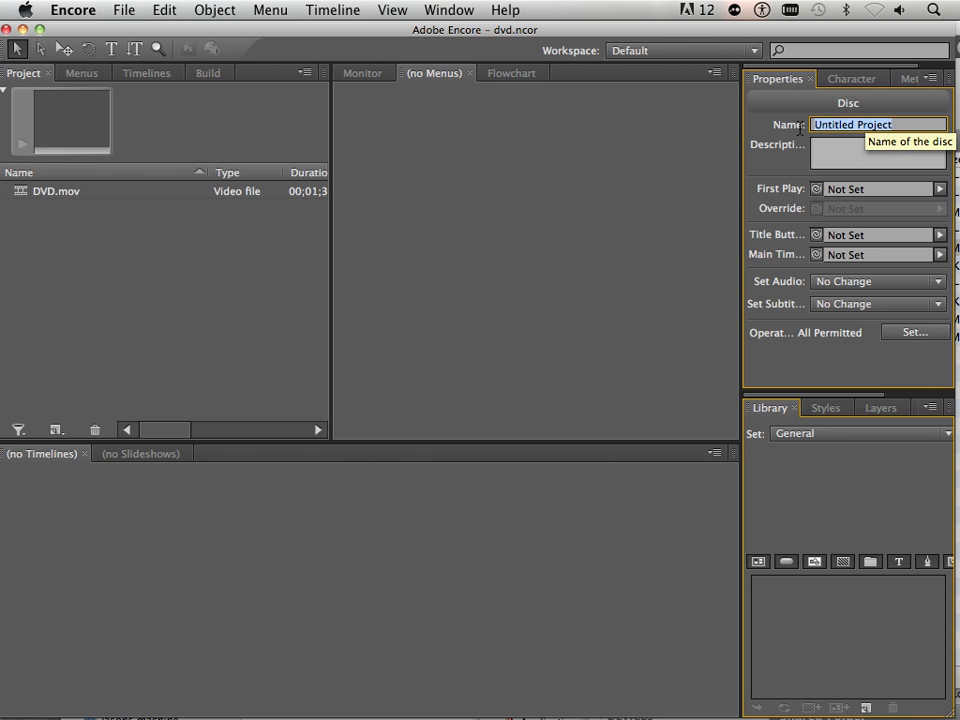
pyautogui.write('dvd')
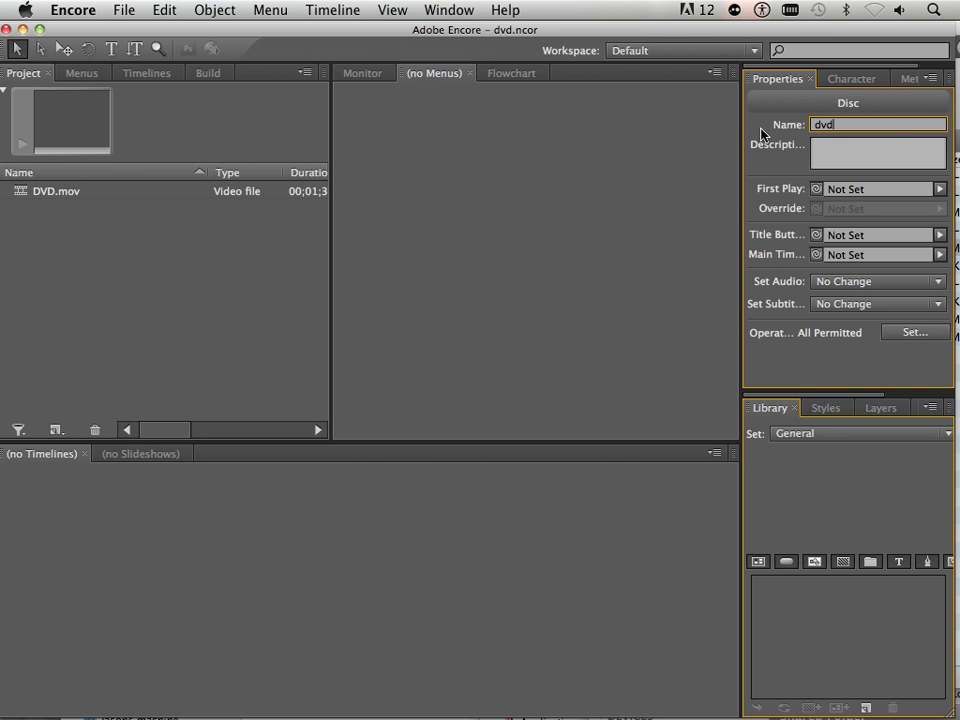
pyautogui.click(812, 147)
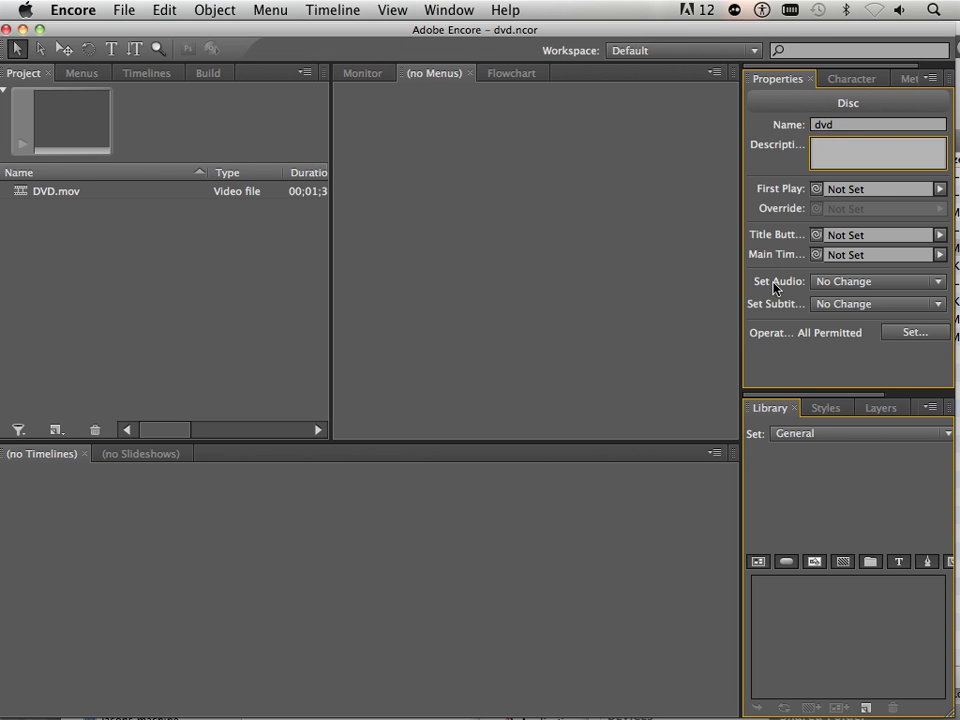
# Create a new timeline and place DVD.mov on its video track.
pyautogui.click(334, 12)
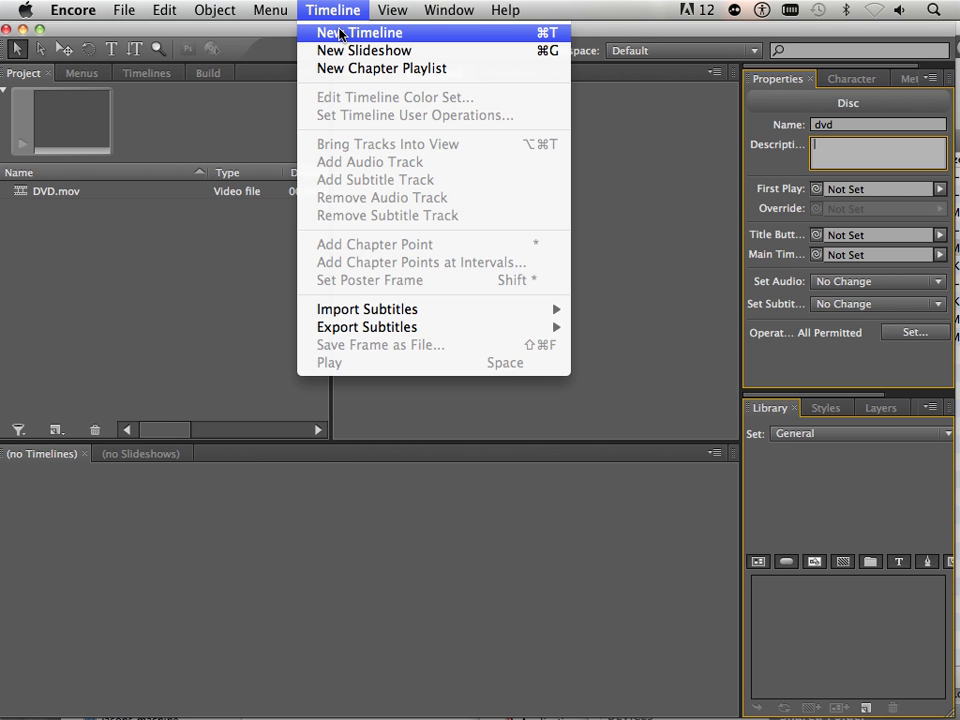
pyautogui.click(340, 34)
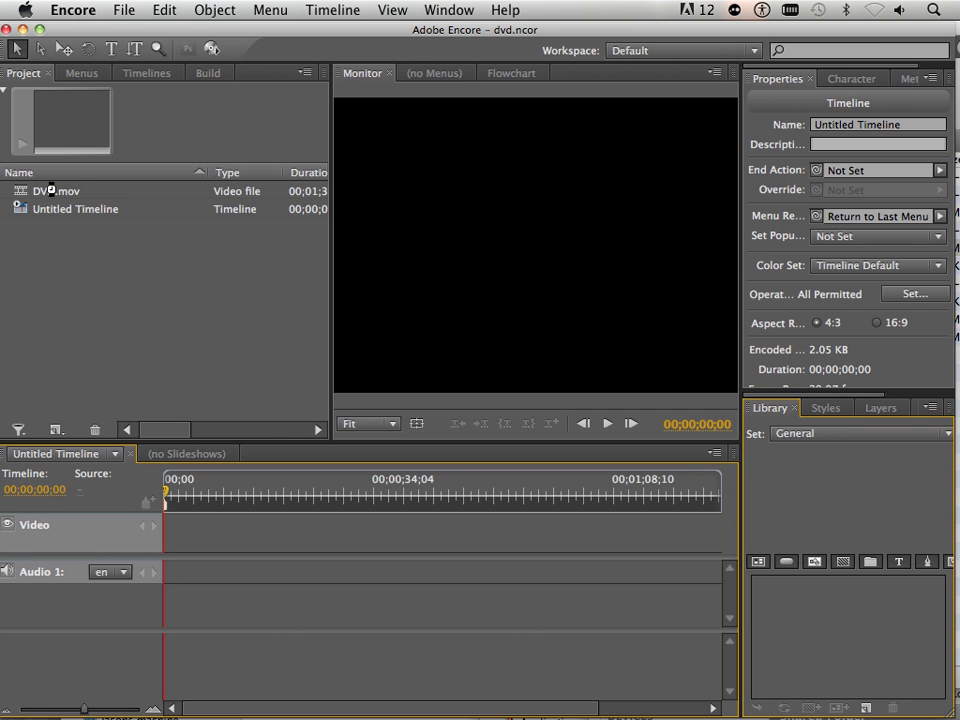
pyautogui.moveTo(48, 190); pyautogui.dragTo(209, 530)
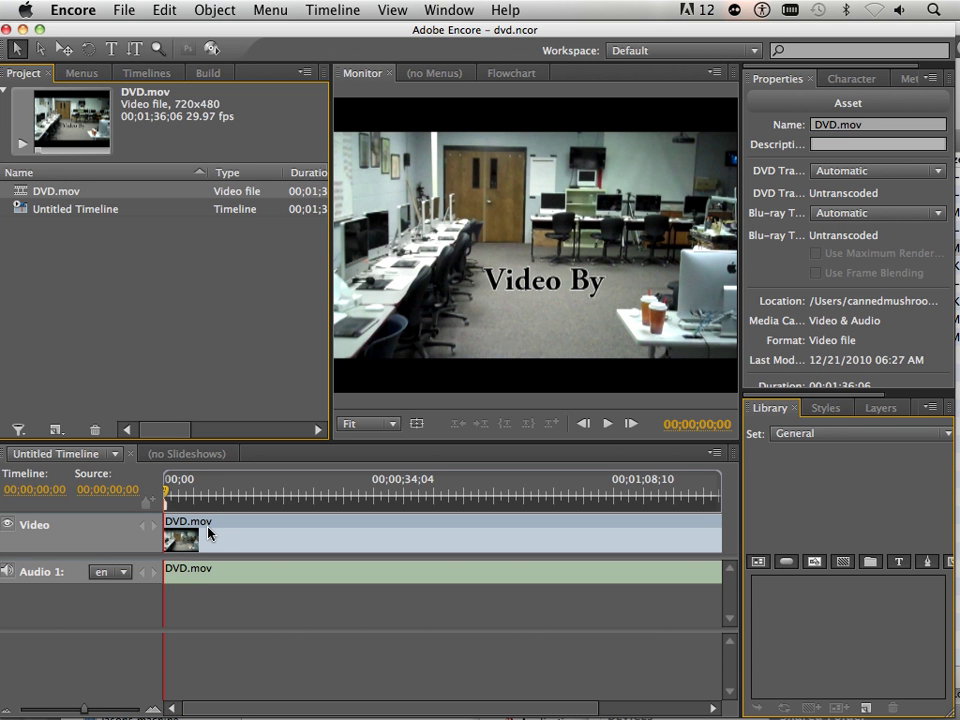
pyautogui.click(188, 366)
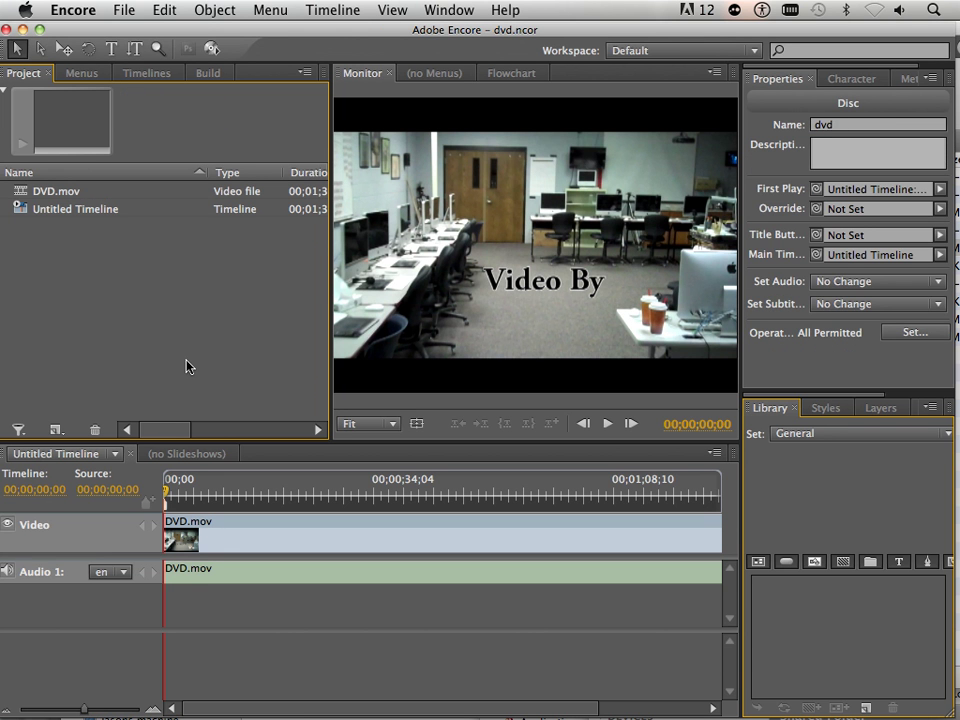
pyautogui.click(125, 13)
pyautogui.click(179, 505)
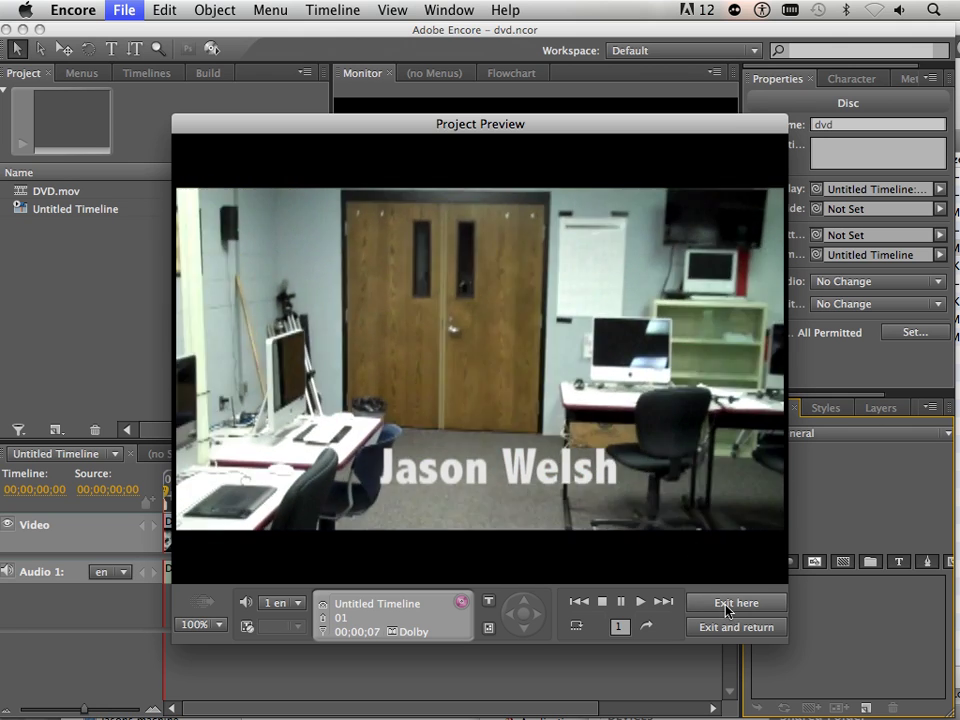
pyautogui.click(726, 605)
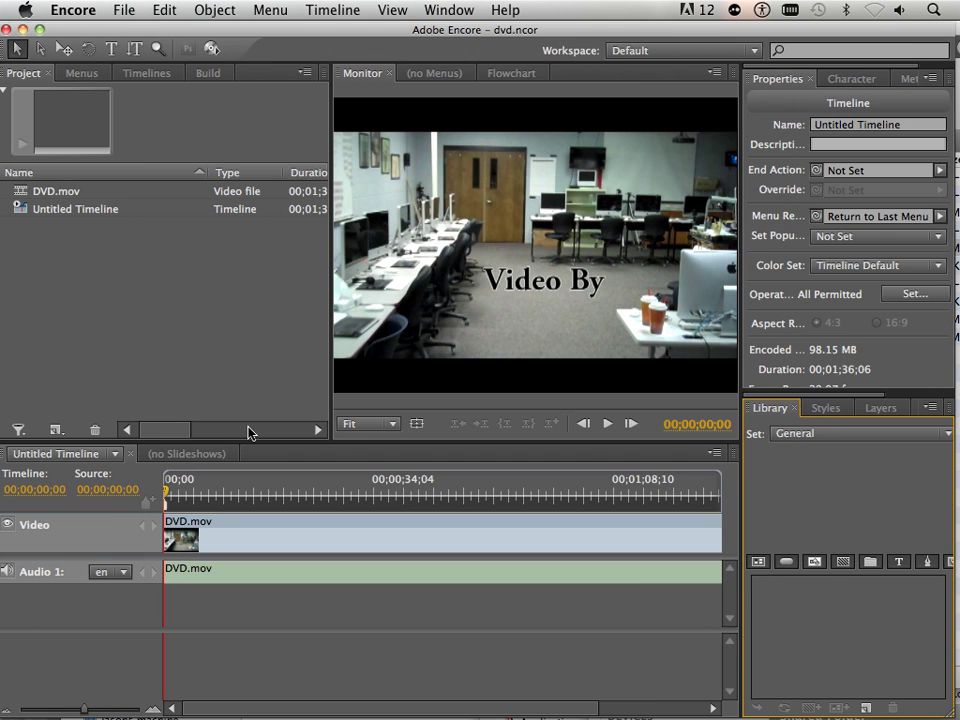
# Create a new blank menu and add the text 'Play' on its background.
pyautogui.click(264, 11)
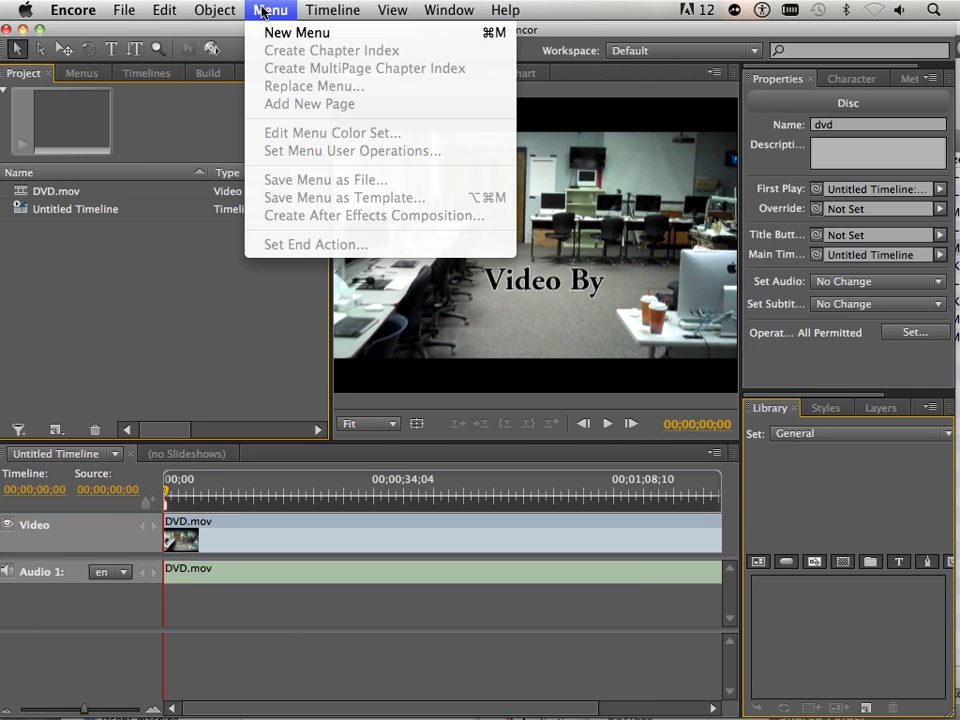
pyautogui.click(272, 31)
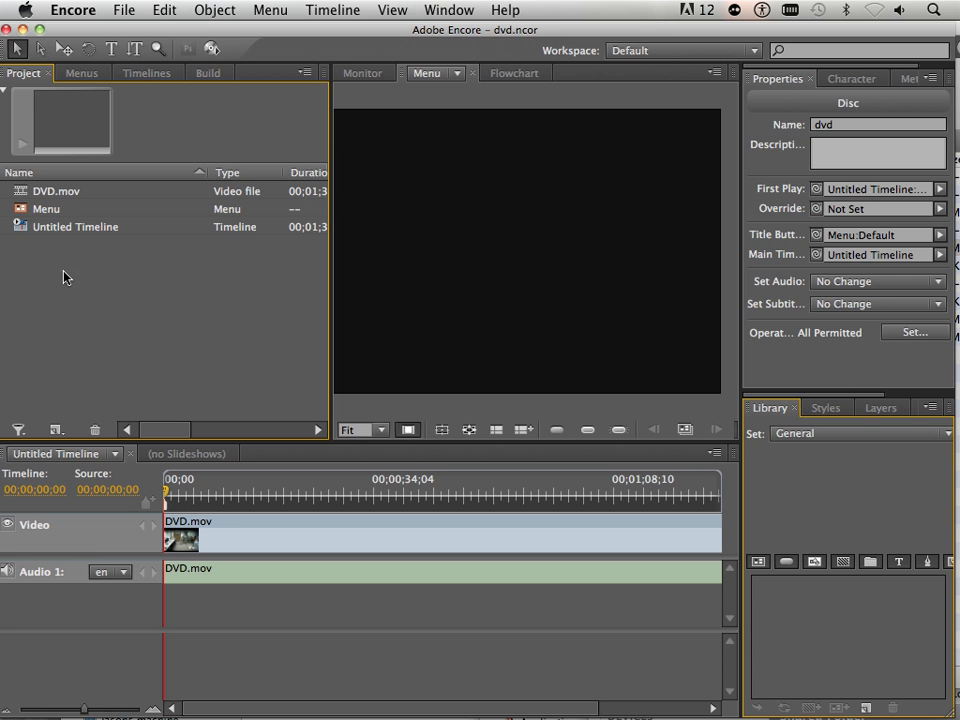
pyautogui.click(54, 209)
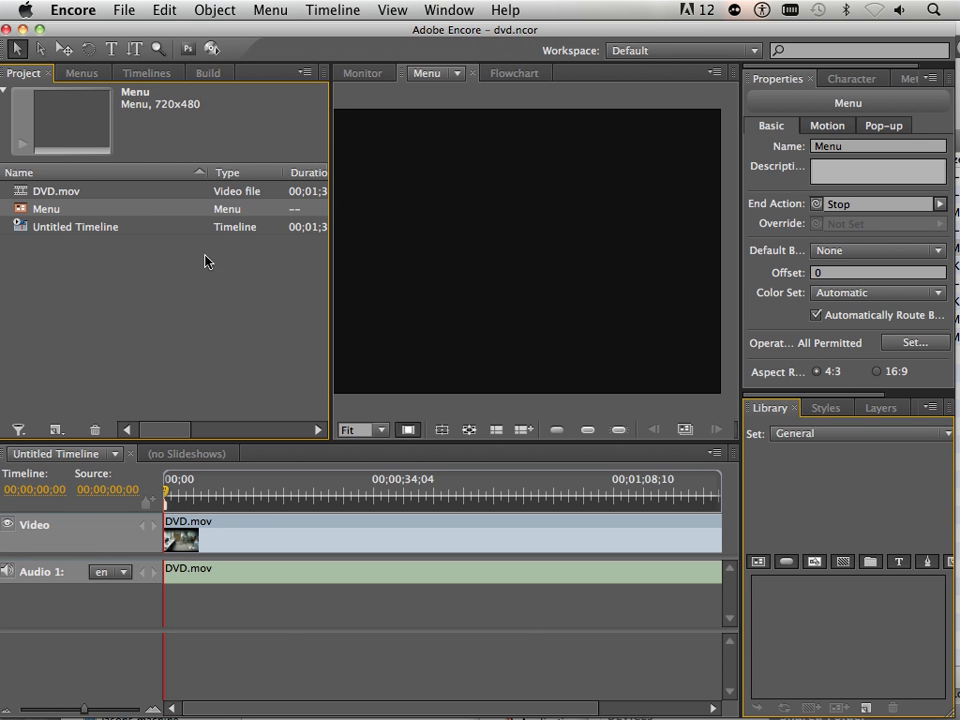
pyautogui.click(112, 48)
pyautogui.click(447, 230)
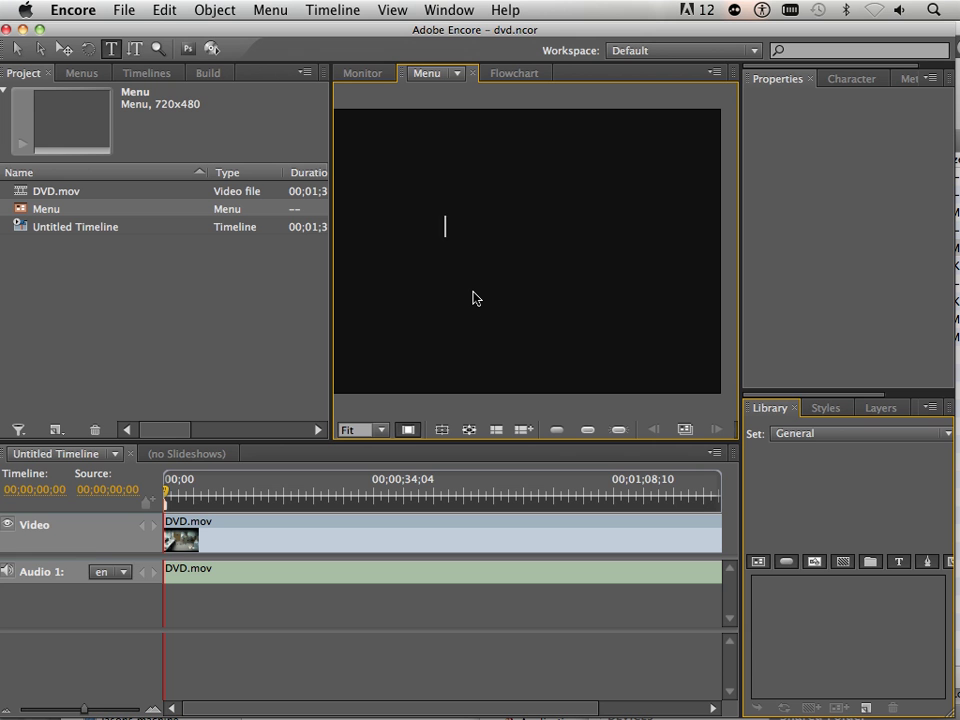
pyautogui.write('Play')
# Enlarge the Play text and move it near the menu's centre.
pyautogui.click(17, 48)
pyautogui.moveTo(480, 237); pyautogui.dragTo(590, 284)
pyautogui.click(580, 278)
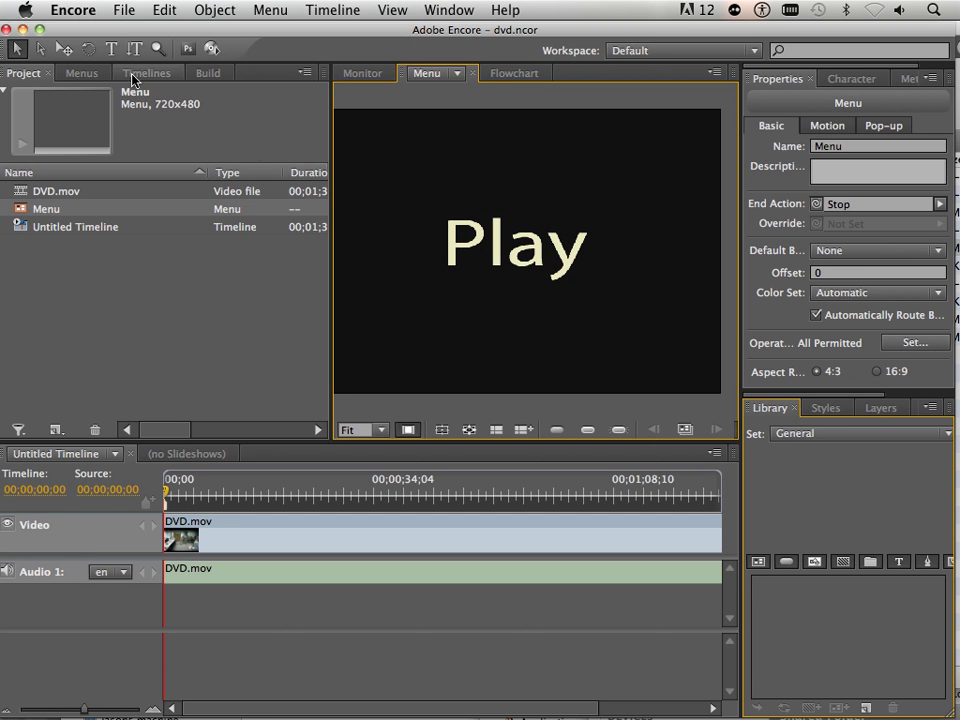
pyautogui.click(38, 52)
pyautogui.click(470, 247)
pyautogui.moveTo(470, 247); pyautogui.dragTo(491, 244)
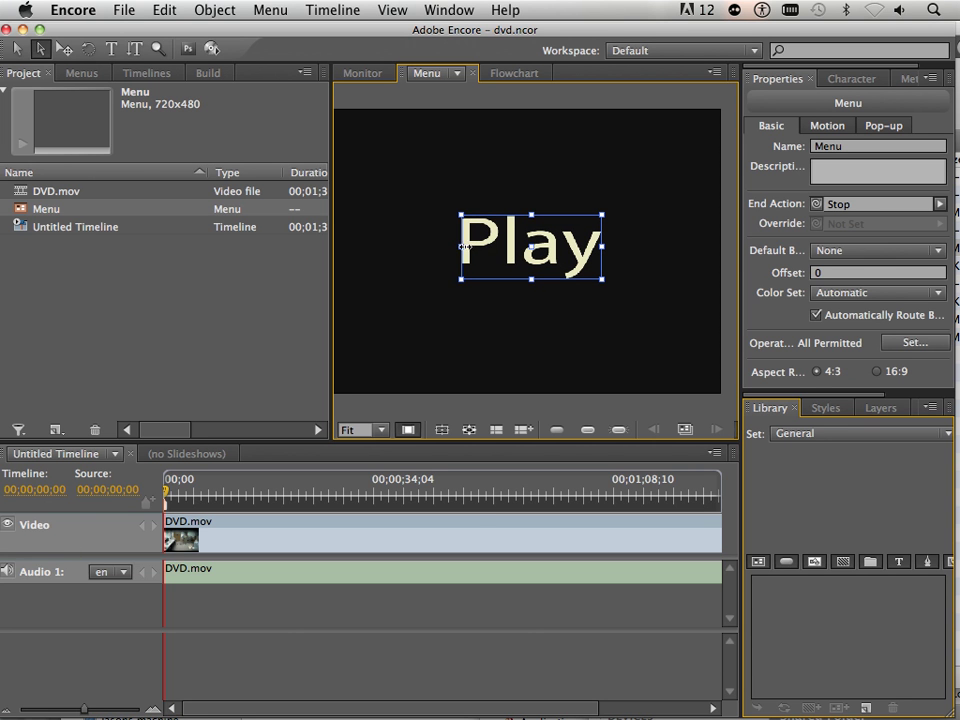
# Convert the Play text into a button and link it to Untitled Timeline.
pyautogui.rightClick(483, 265)
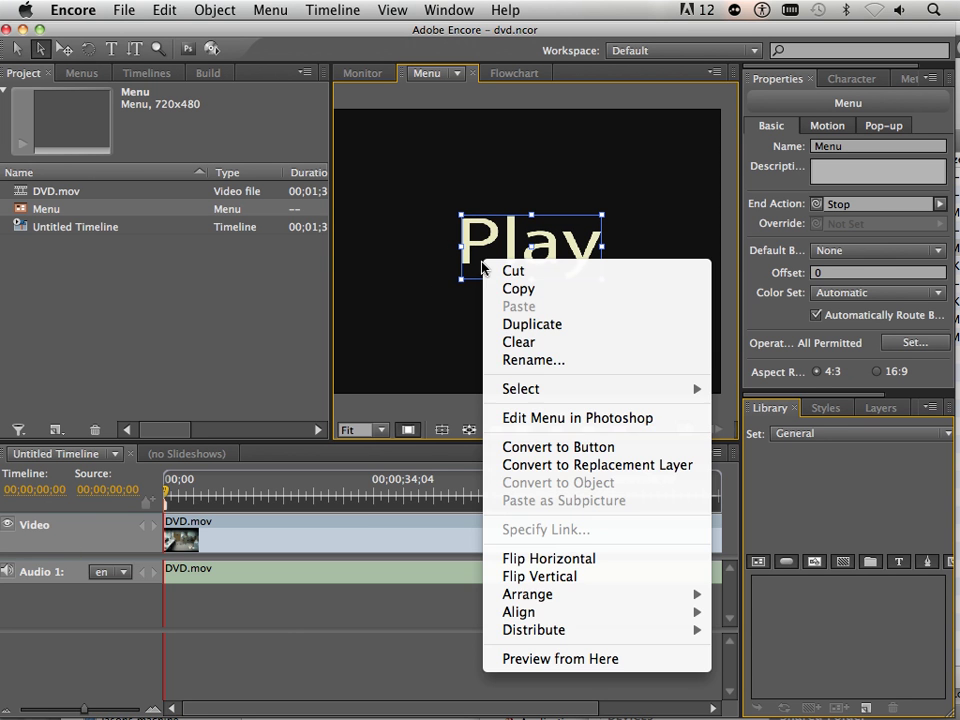
pyautogui.click(543, 448)
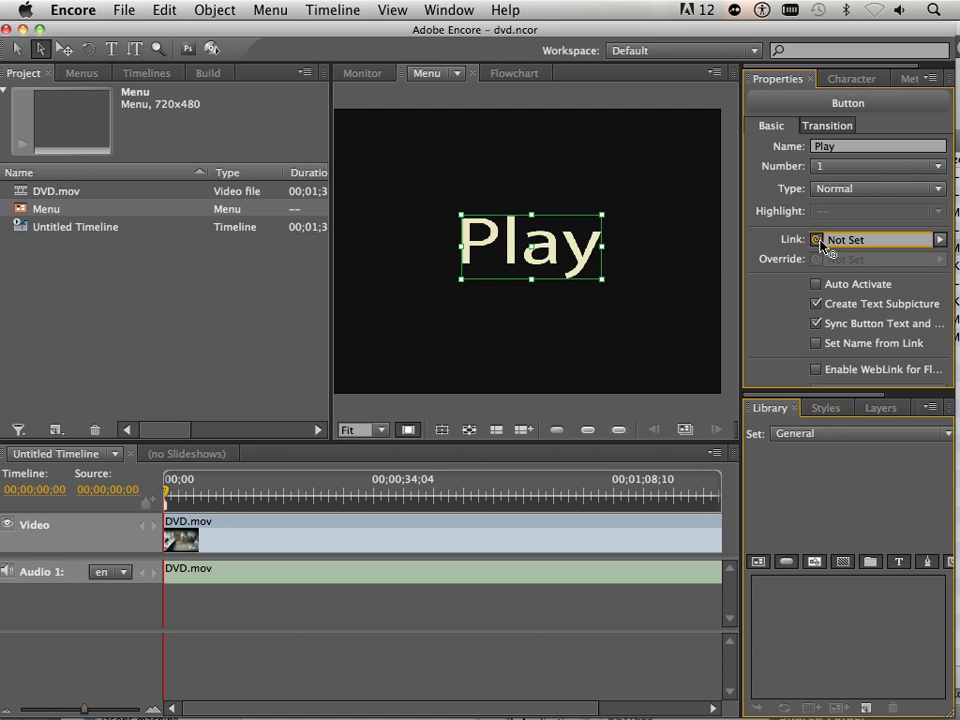
pyautogui.moveTo(816, 240); pyautogui.dragTo(108, 227)
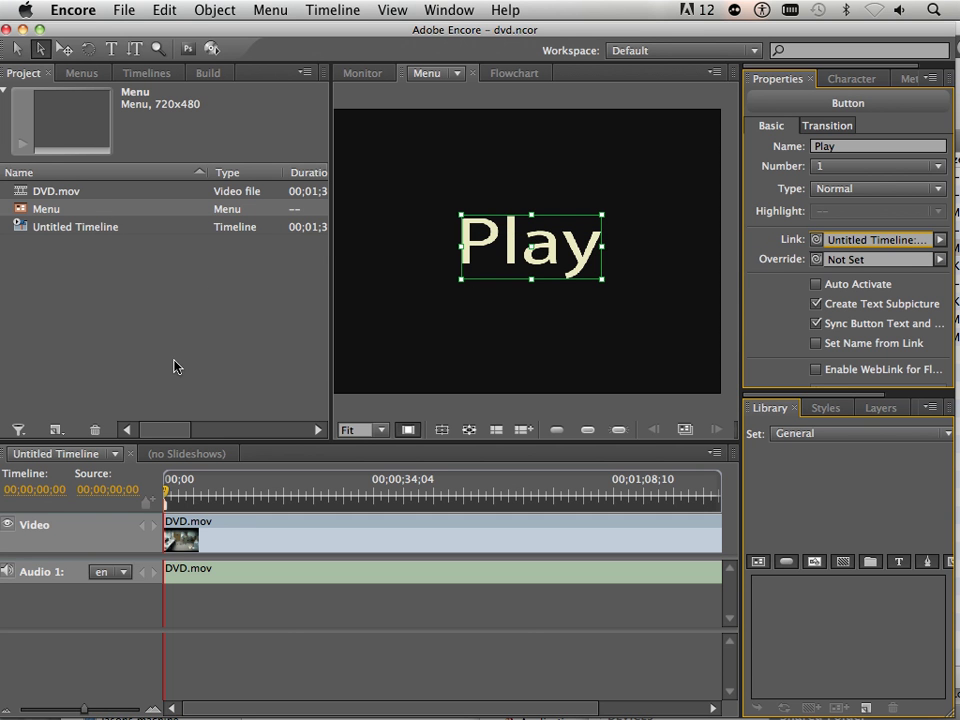
# Point the disc's First Play setting at Menu:Default instead of Untitled Timeline.
pyautogui.click(148, 362)
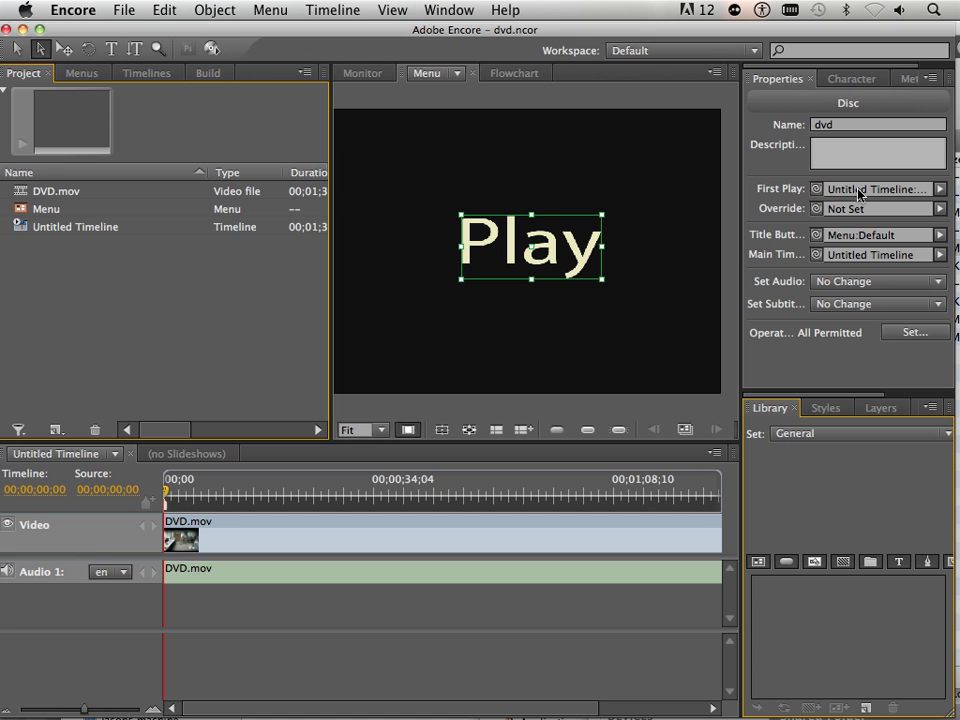
pyautogui.click(816, 190)
pyautogui.moveTo(816, 190); pyautogui.dragTo(49, 210)
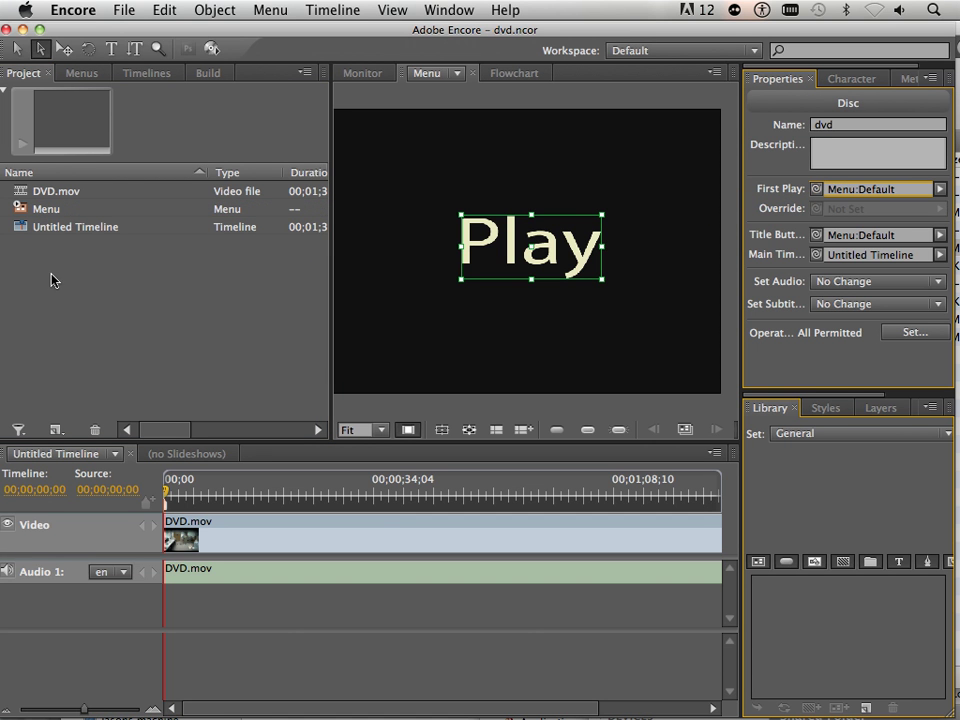
# Set the Untitled Timeline's End Action to Menu:Default so playback returns to the menu.
pyautogui.click(118, 318)
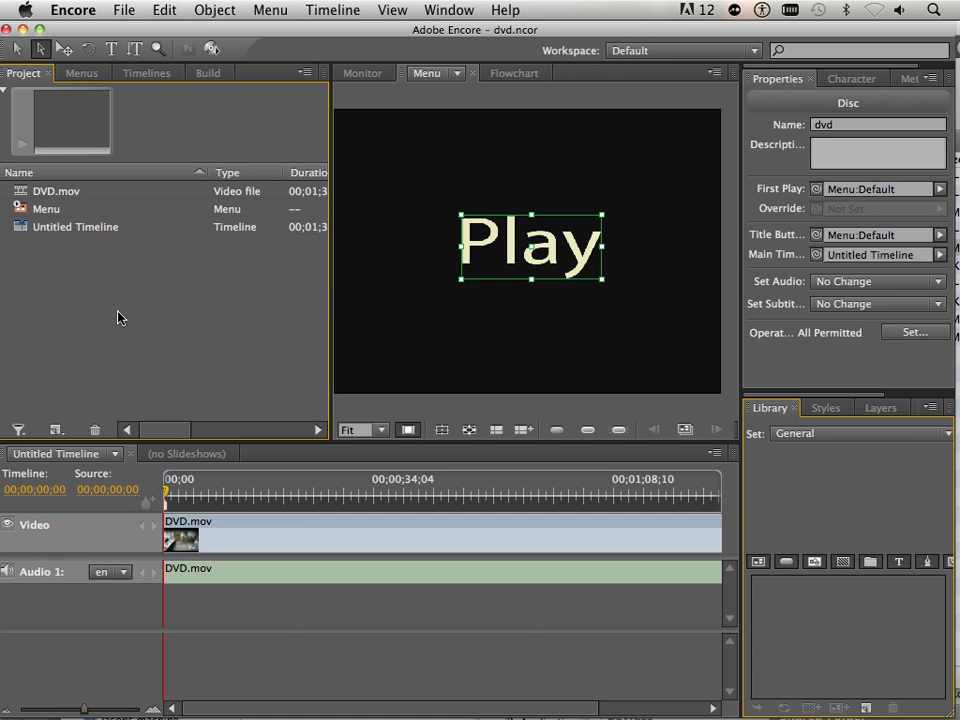
pyautogui.click(78, 232)
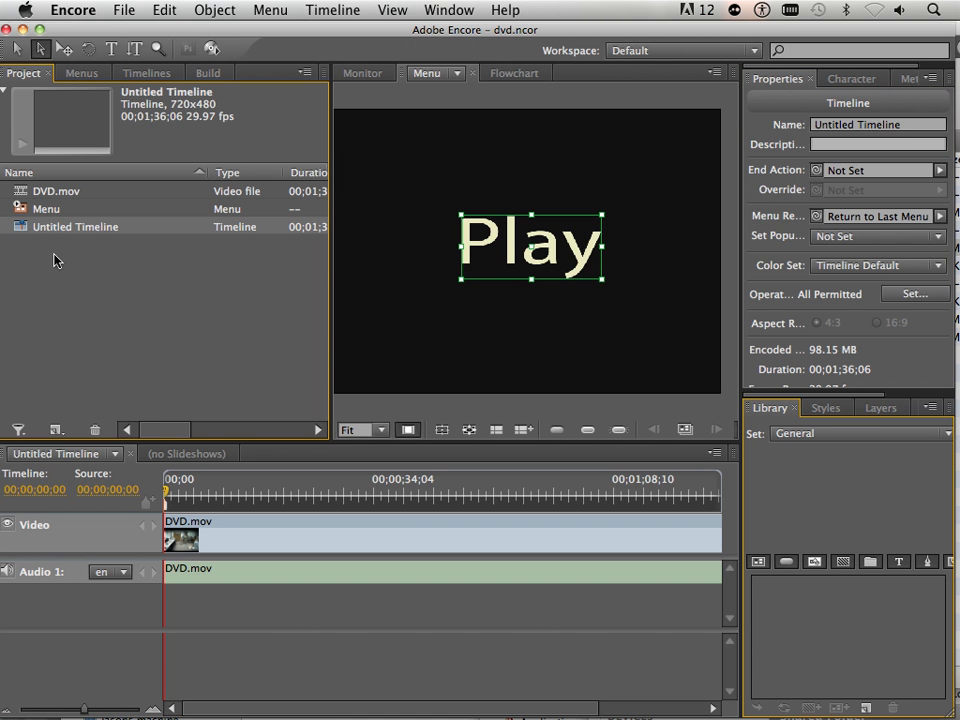
pyautogui.click(45, 212)
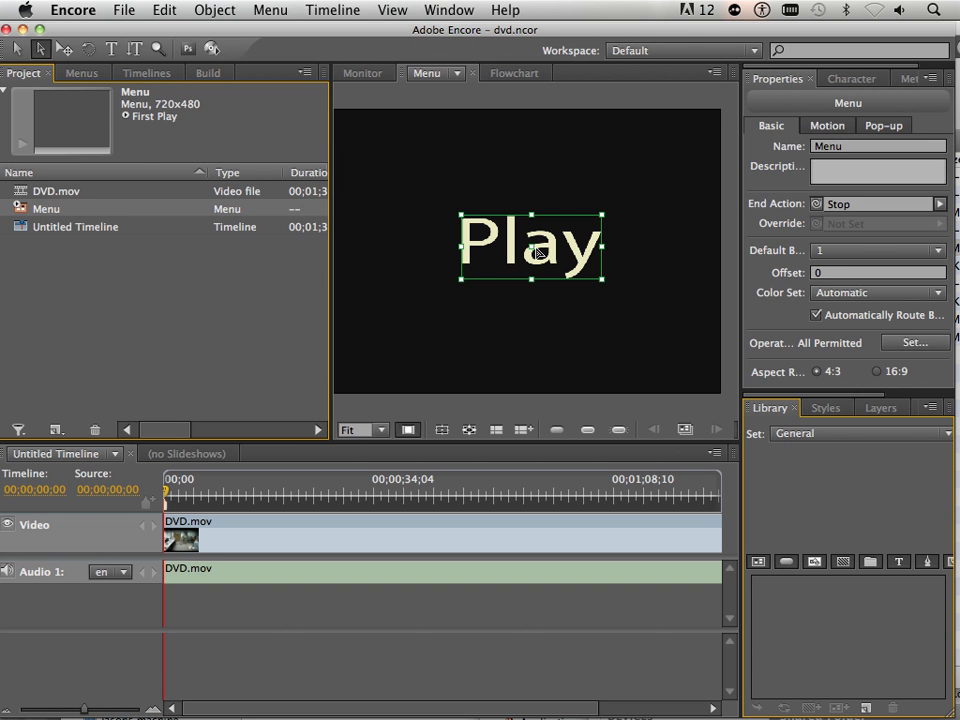
pyautogui.click(109, 232)
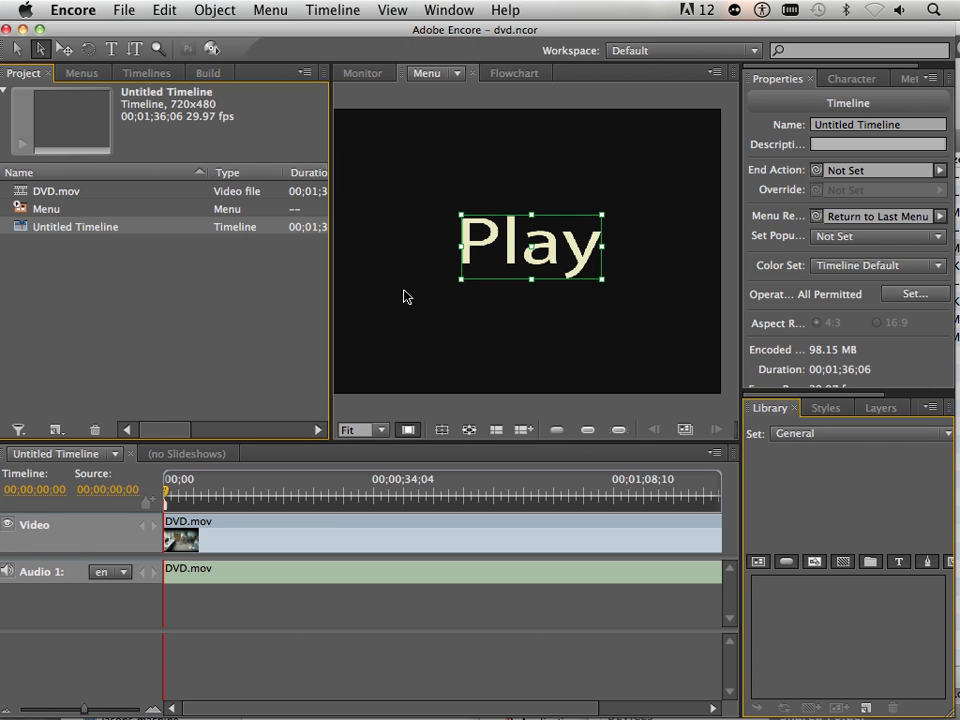
pyautogui.moveTo(816, 172); pyautogui.dragTo(50, 211)
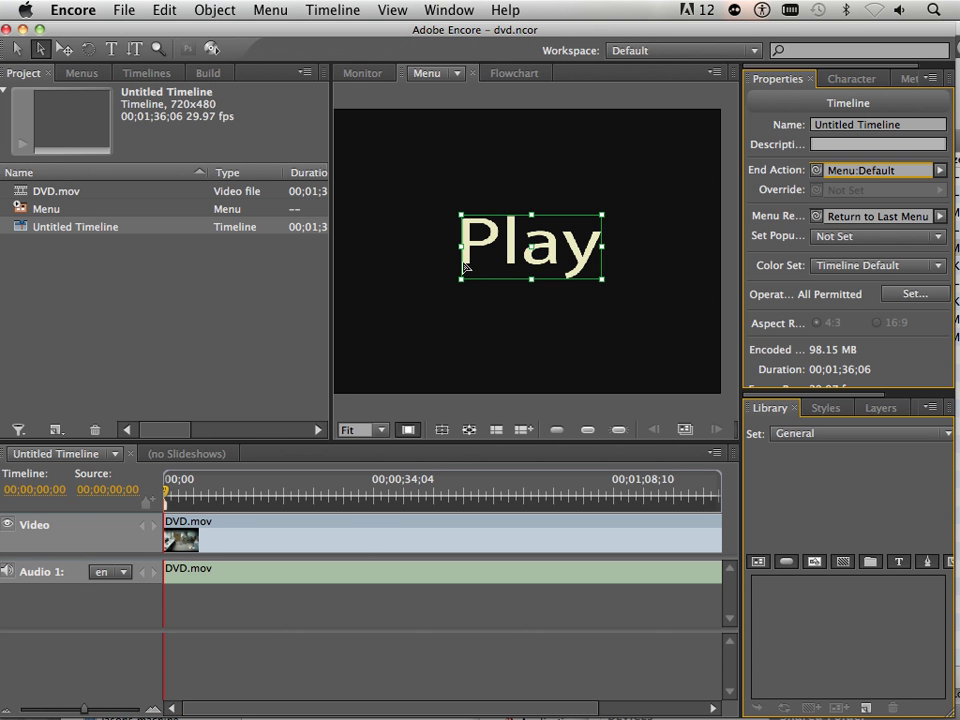
pyautogui.click(122, 10)
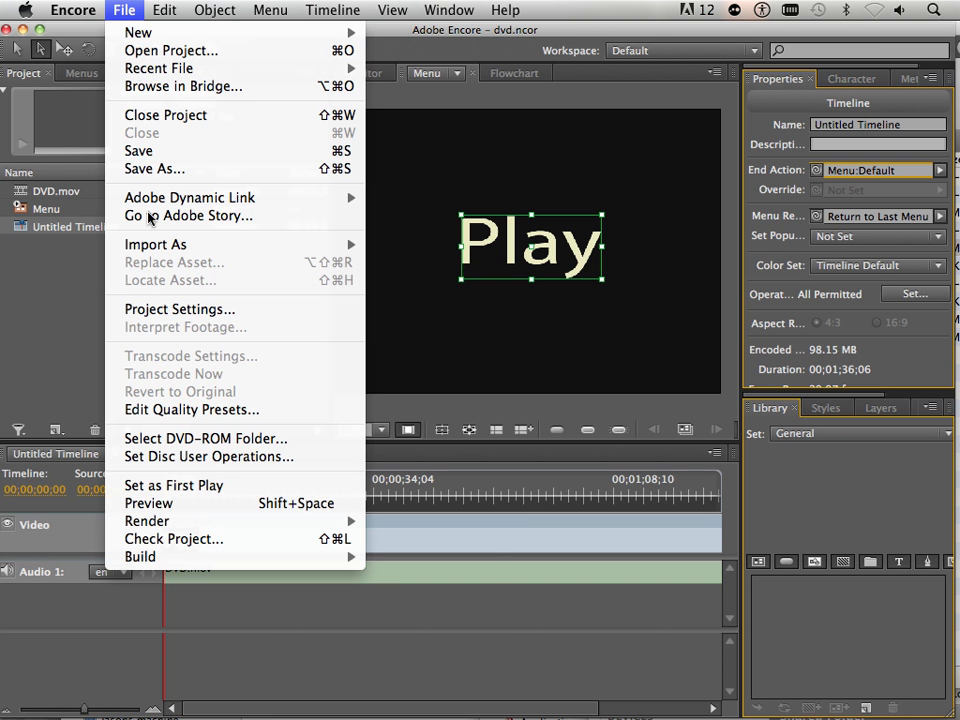
pyautogui.click(181, 506)
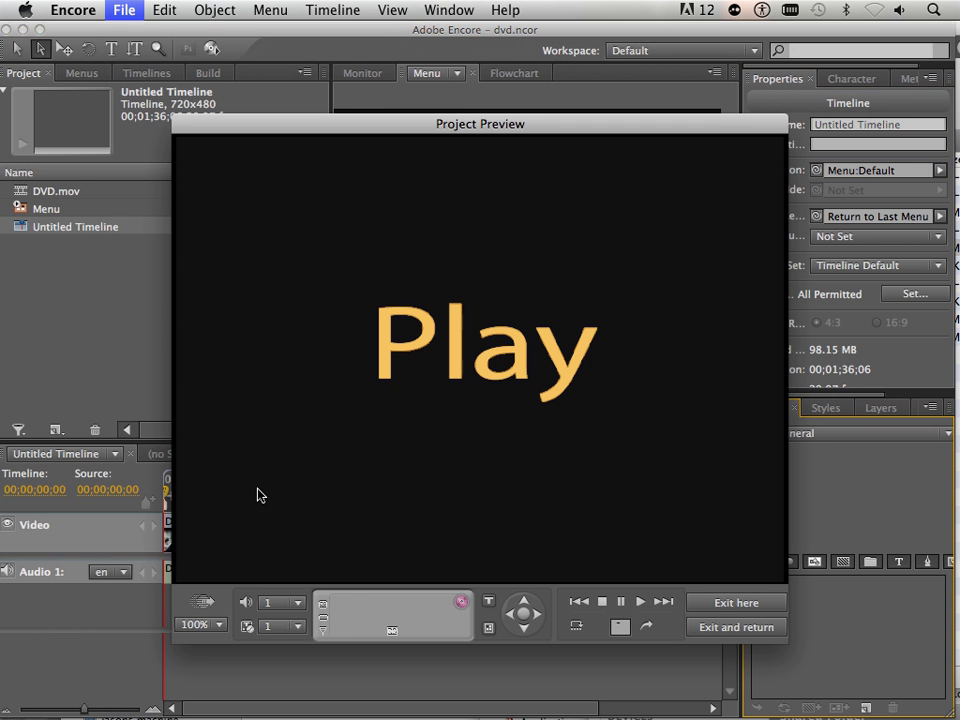
pyautogui.click(484, 377)
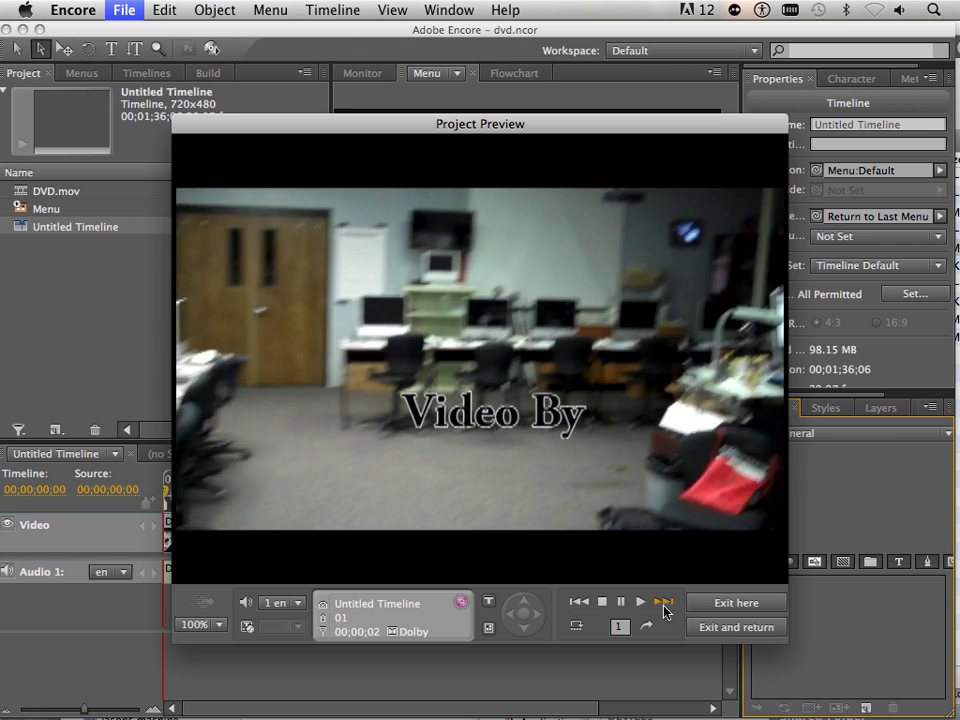
pyautogui.click(664, 602)
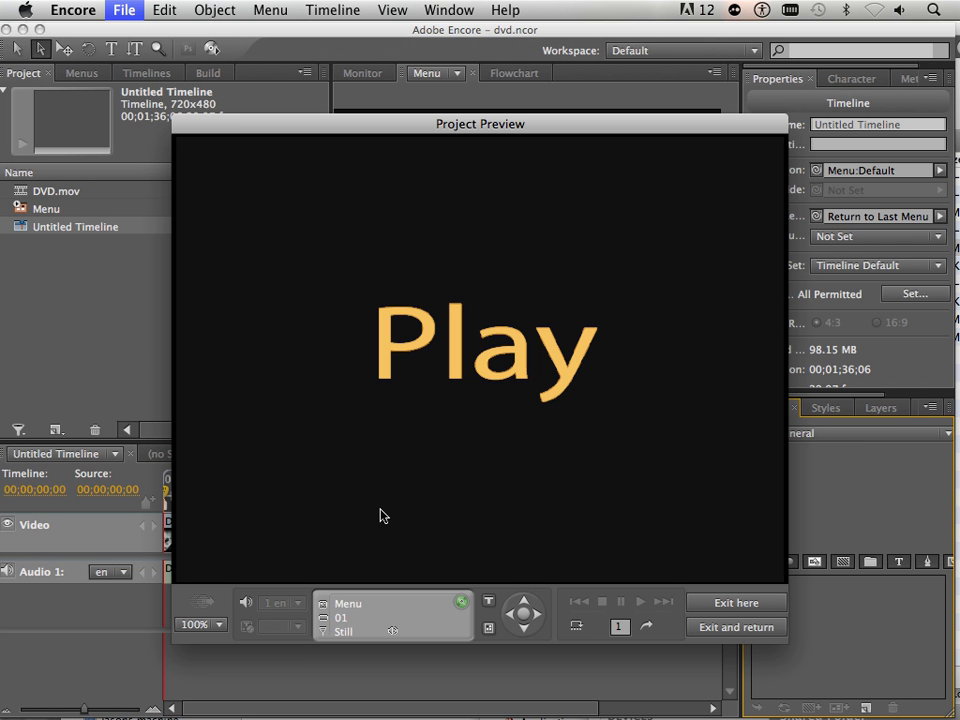
pyautogui.click(735, 609)
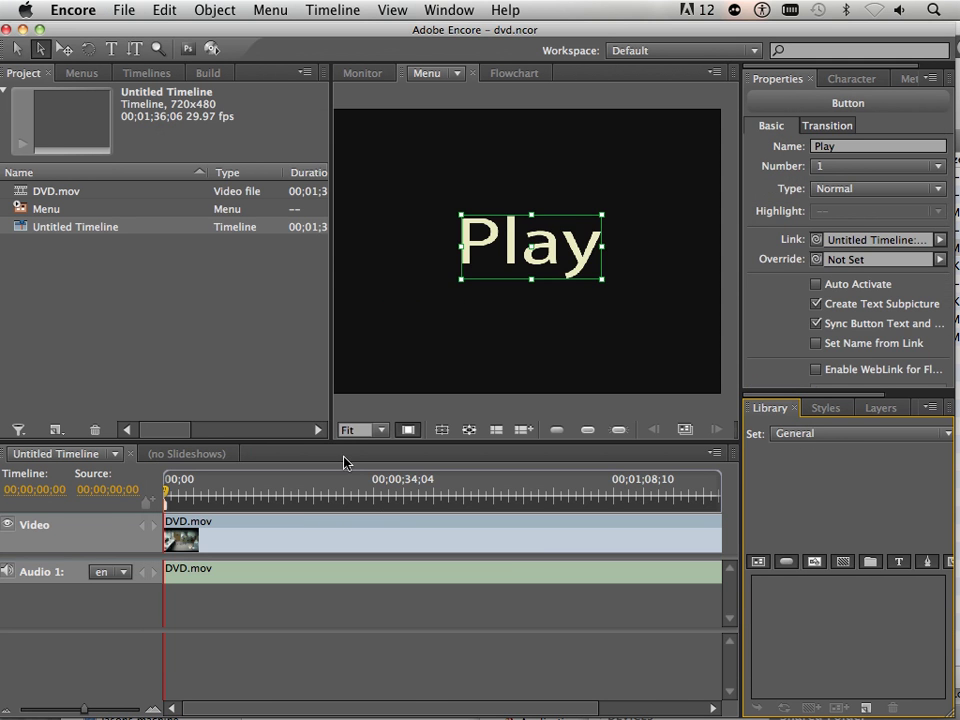
# Open the Build panel from File > Build > Image with DVD Image output.
pyautogui.click(124, 10)
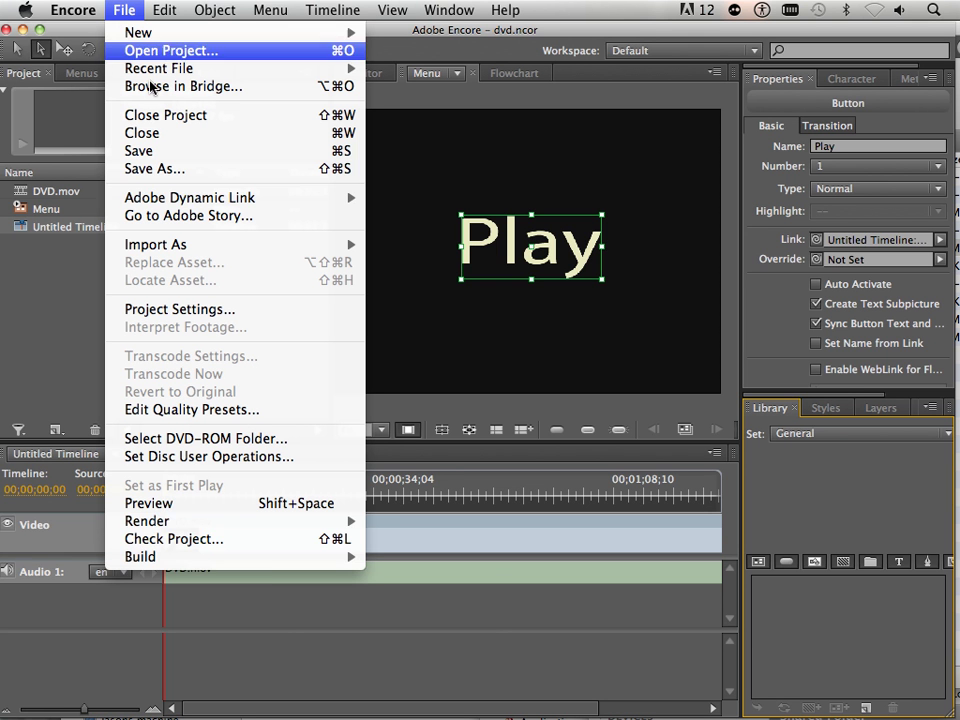
pyautogui.moveTo(270, 566)
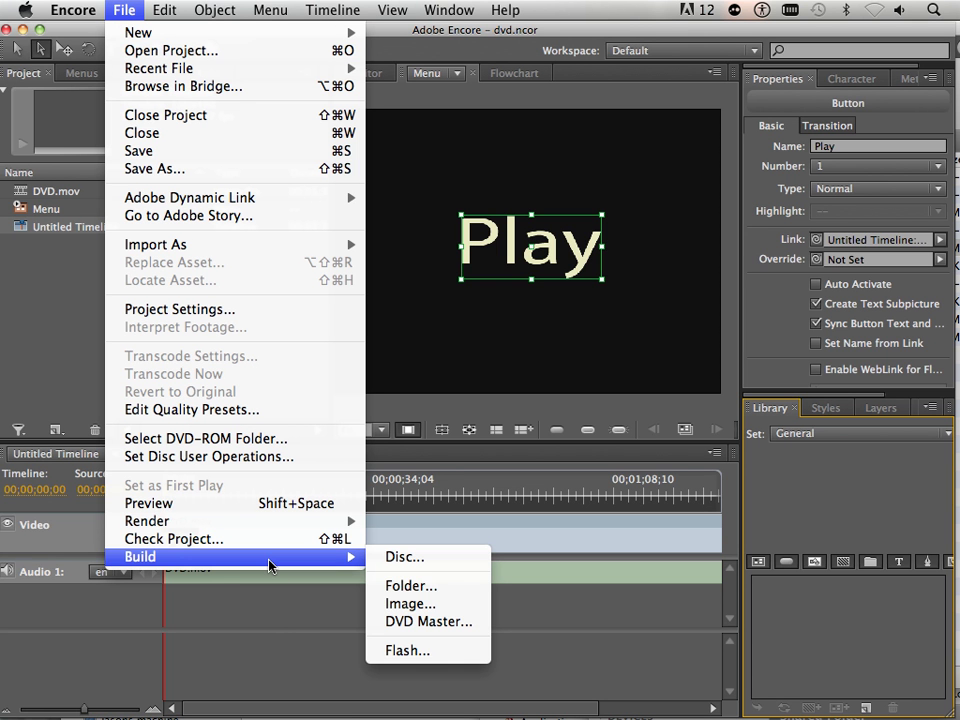
pyautogui.click(409, 604)
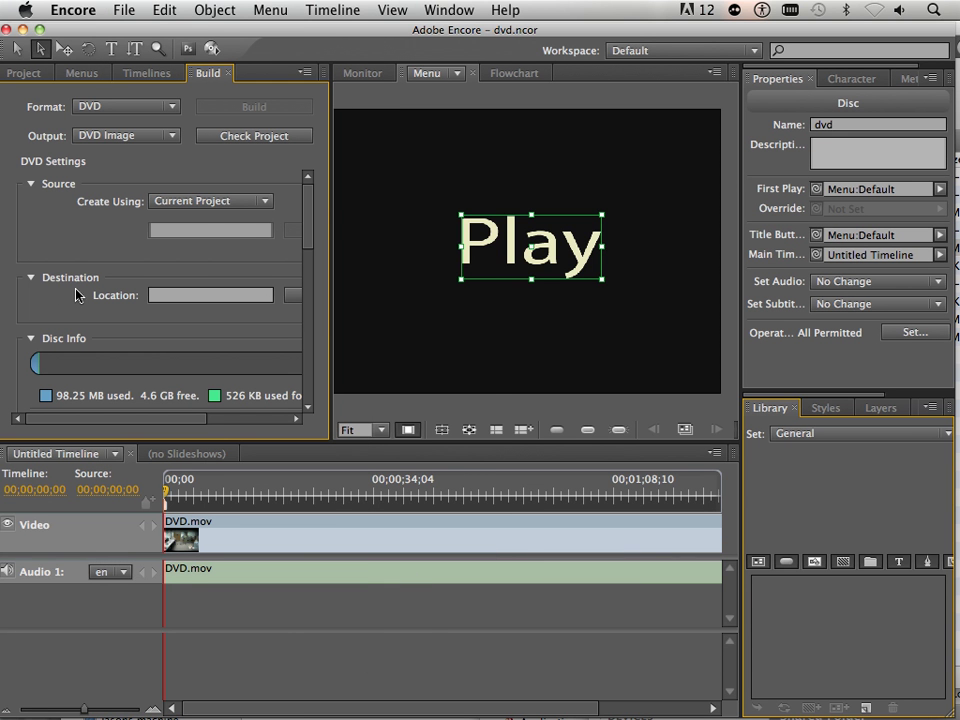
# Set the build destination to dvd.iso in the jason welsh video folder and start the build.
pyautogui.click(293, 296)
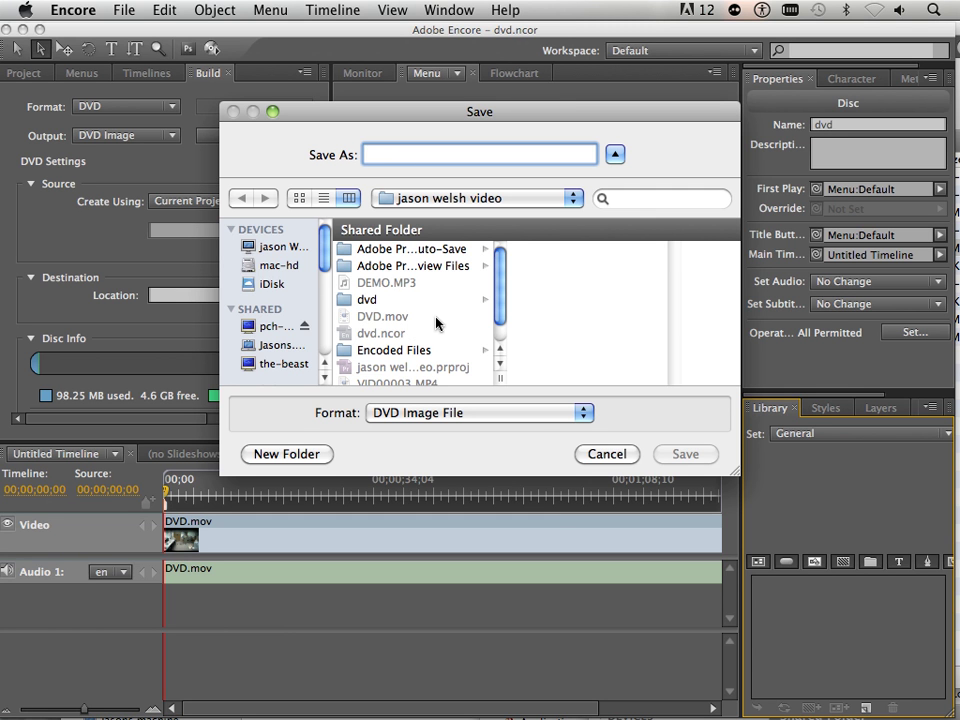
pyautogui.scroll(-2, 452, 324)
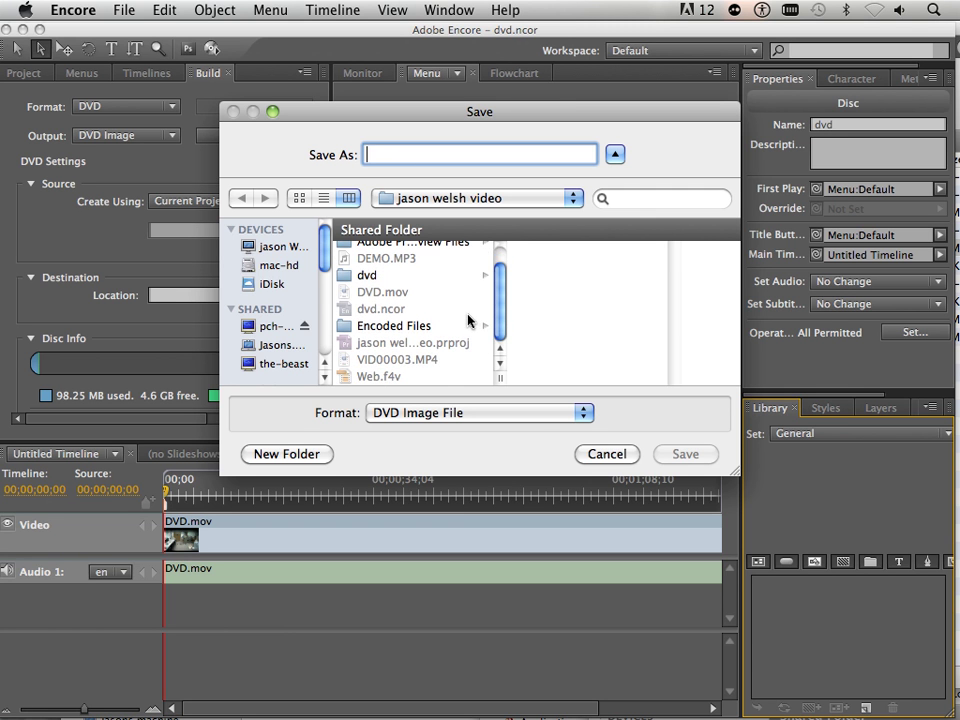
pyautogui.scroll(2, 463, 321)
pyautogui.scroll(-2, 456, 317)
pyautogui.write('dvd')
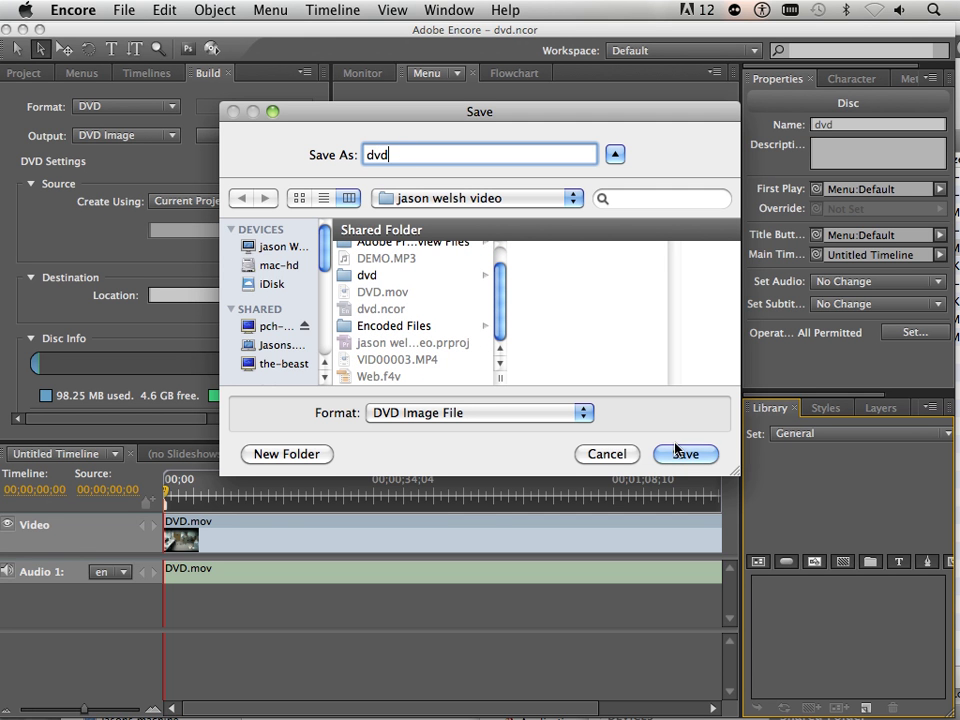
pyautogui.click(683, 453)
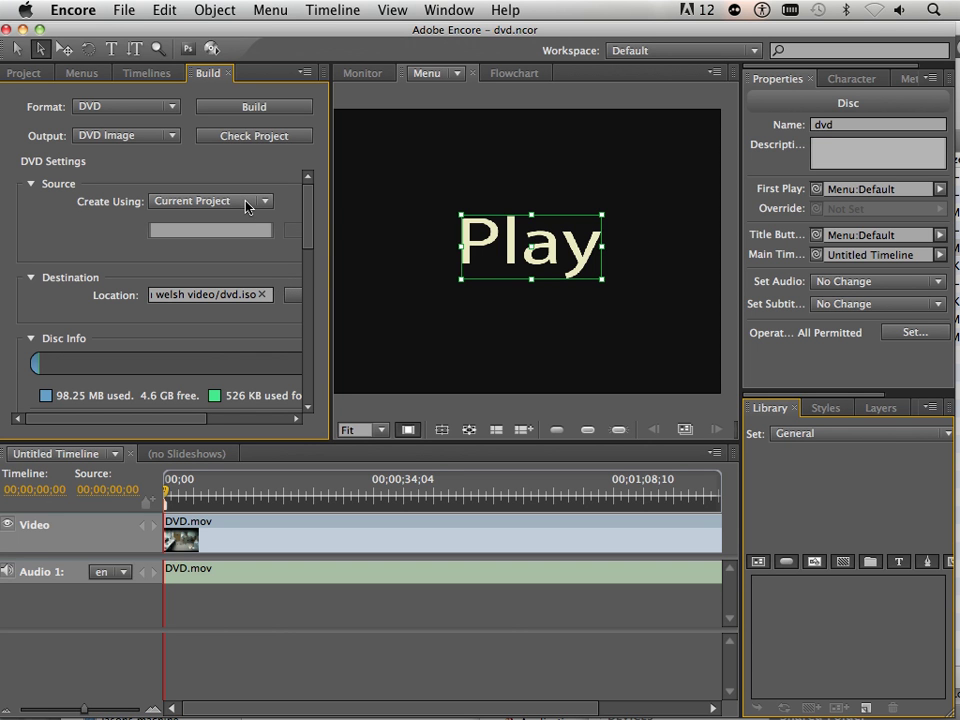
pyautogui.click(236, 110)
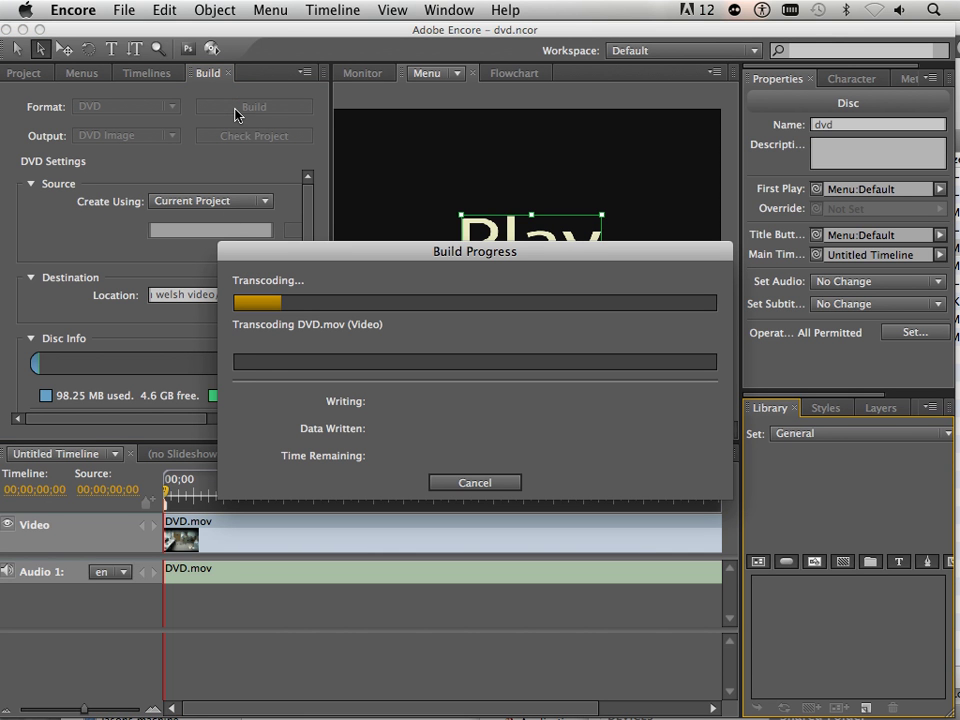